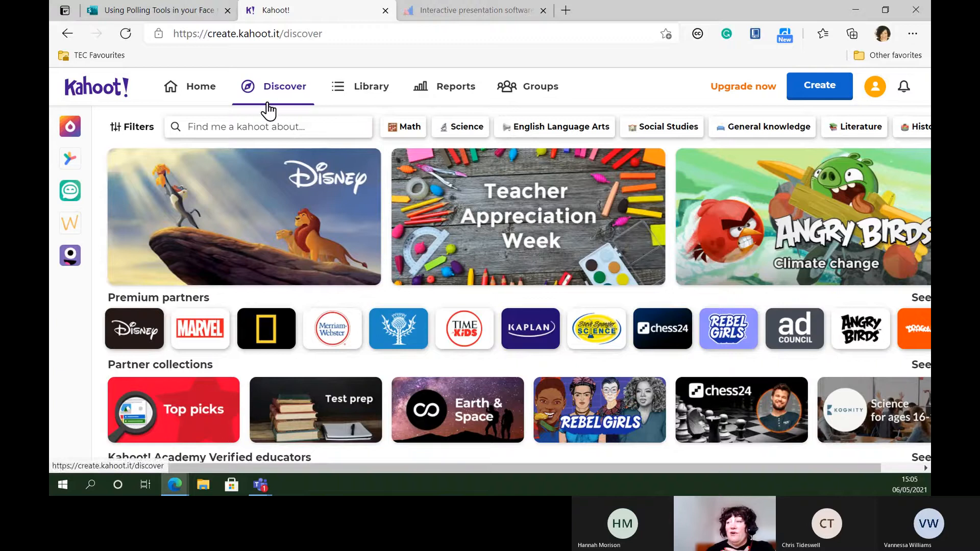
Search the Discover library for kahoots about "3D printing"
left_click(238, 127)
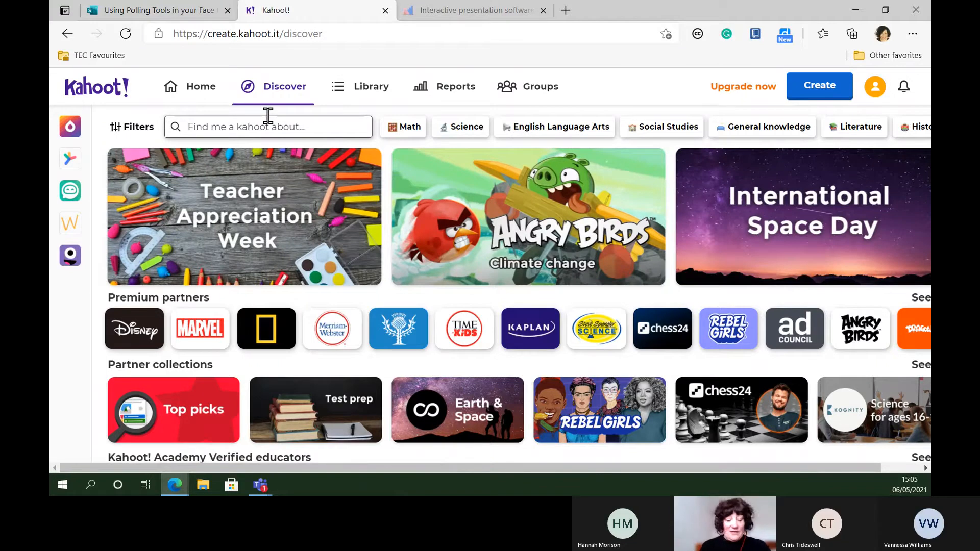
left_click(268, 118)
type("3D")
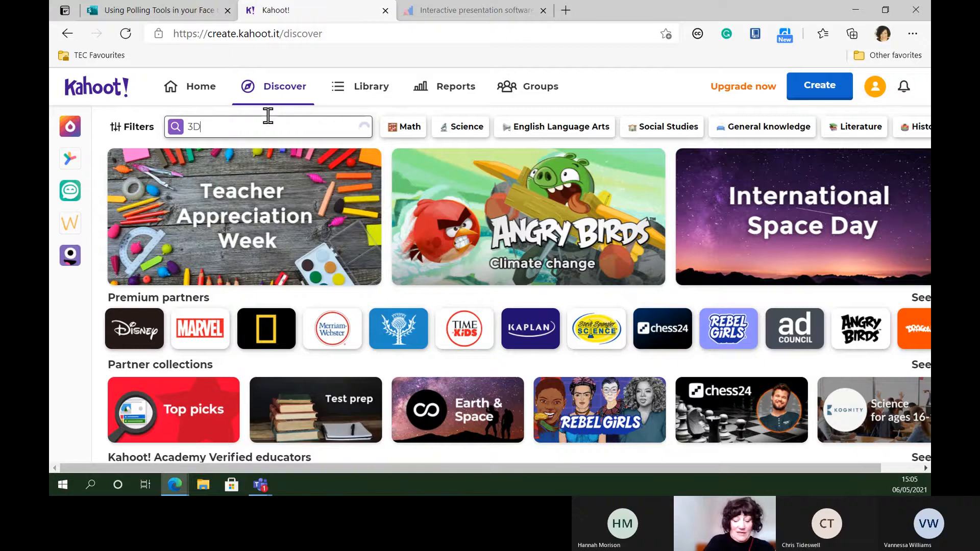
type(" printer")
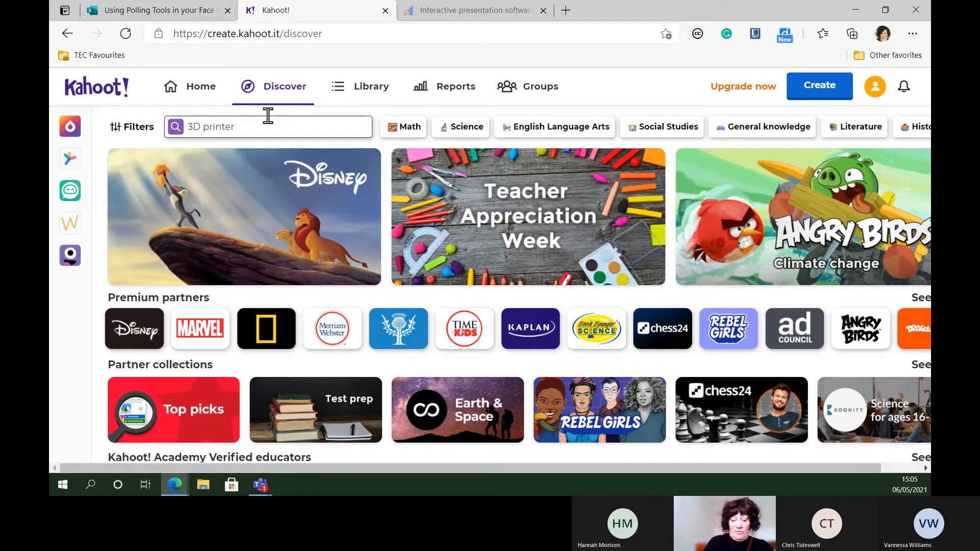
key("BackSpace")
key("BackSpace")
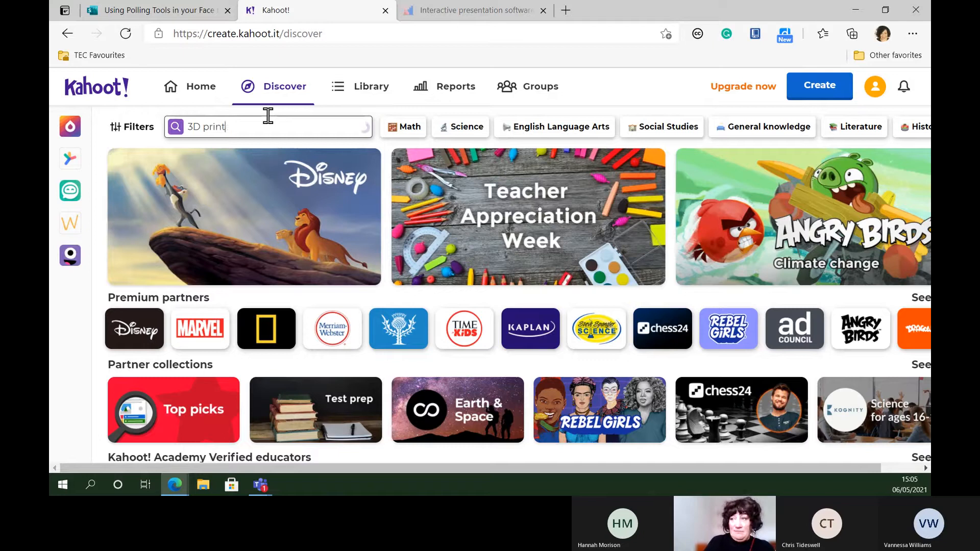
type("ing")
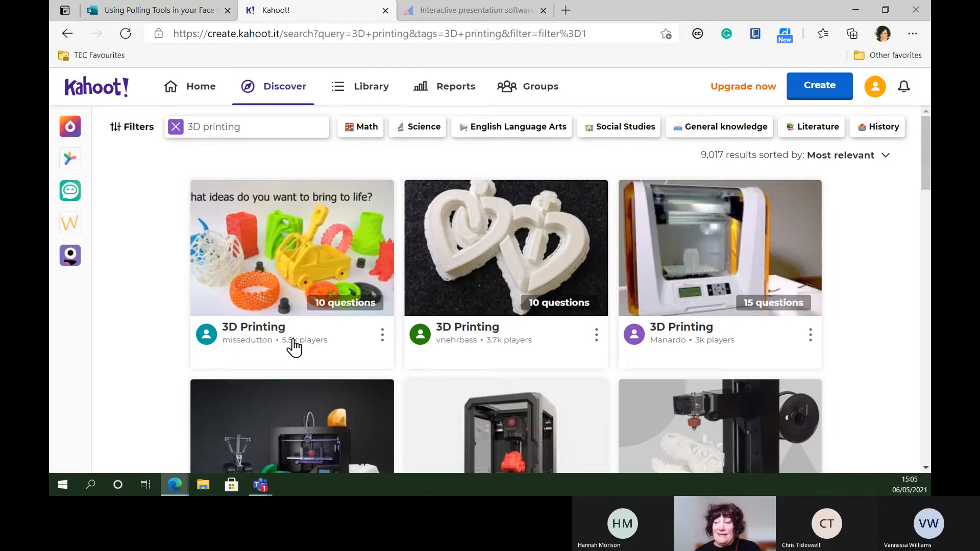
Open the first 3D Printing kahoot in the results and show the answers to its questions
left_click(310, 262)
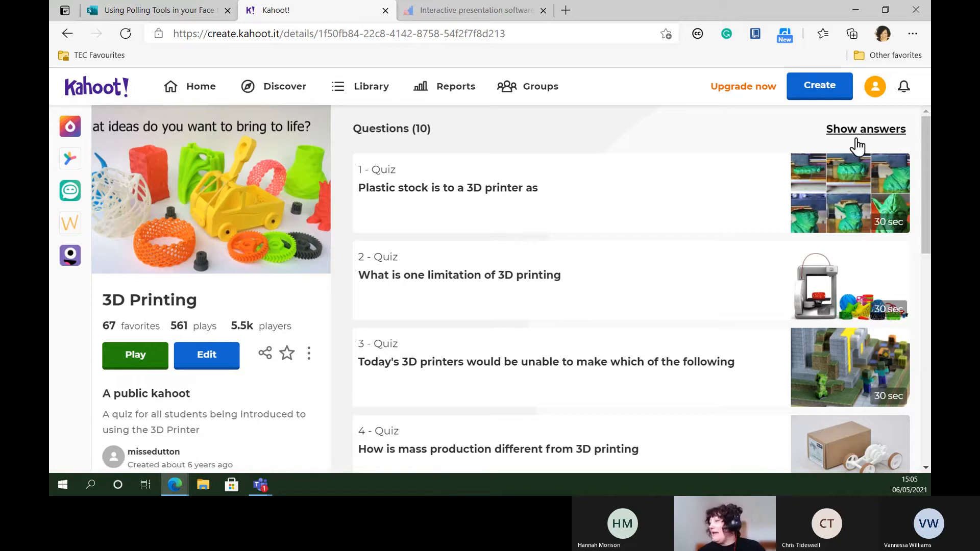
left_click(878, 134)
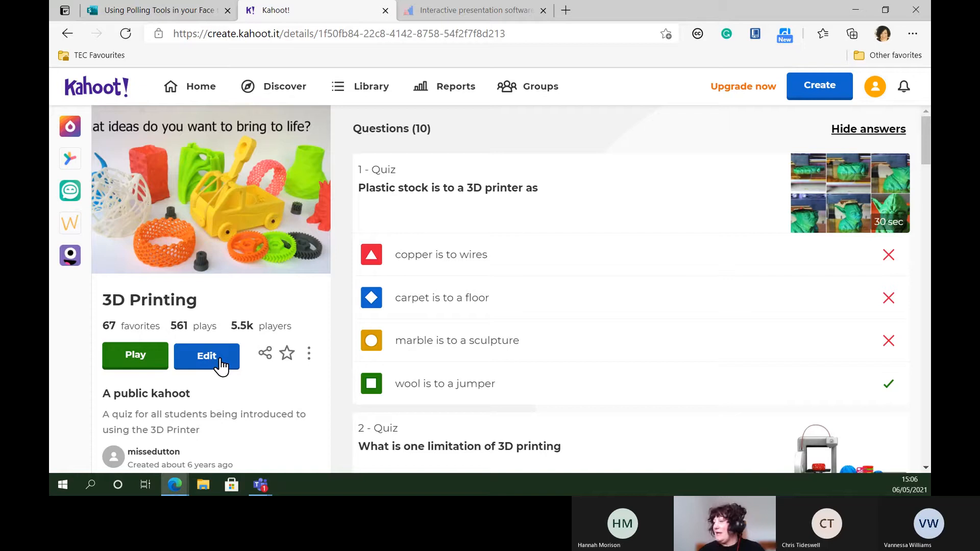
Assign the 3D Printing kahoot as a self-paced challenge due Sun 9 May at 12:00 PM, with the question timer on
left_click(135, 363)
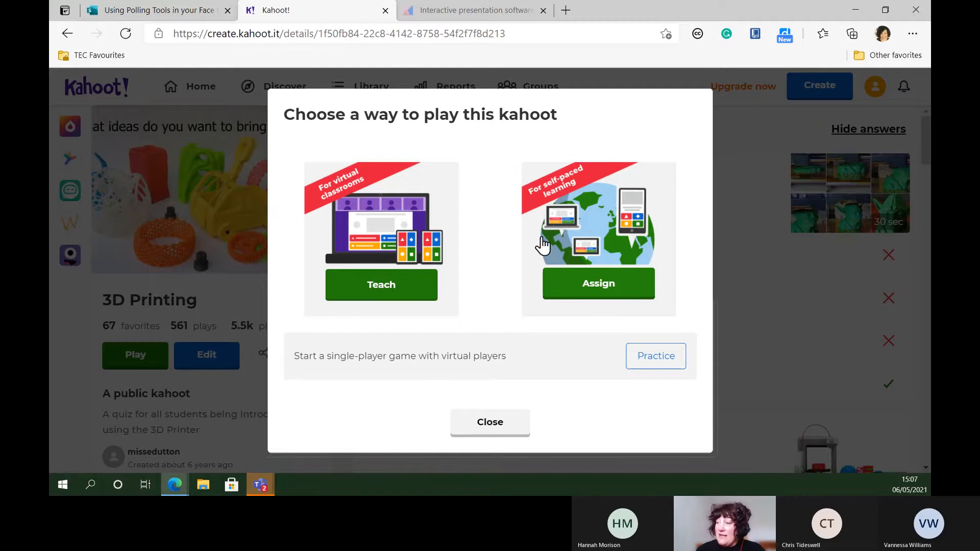
left_click(610, 292)
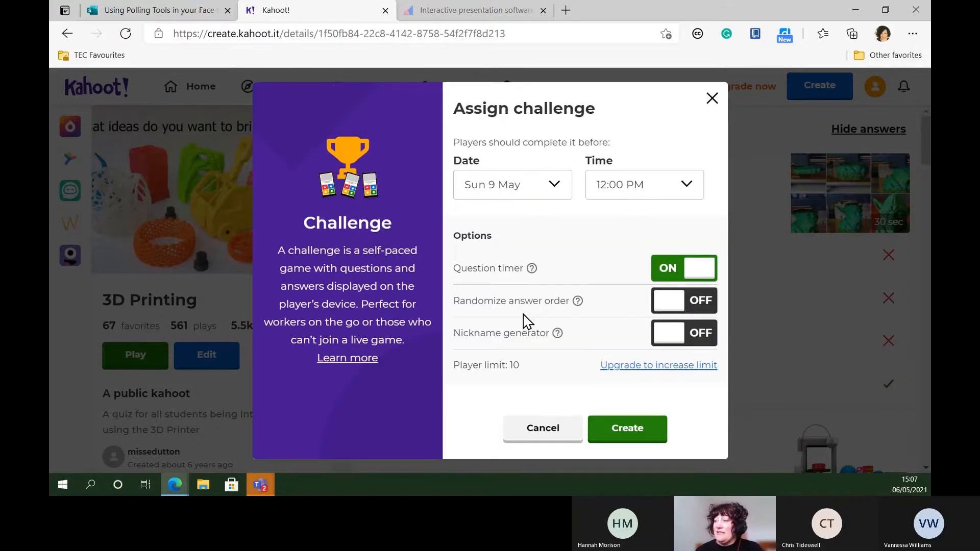
left_click(633, 431)
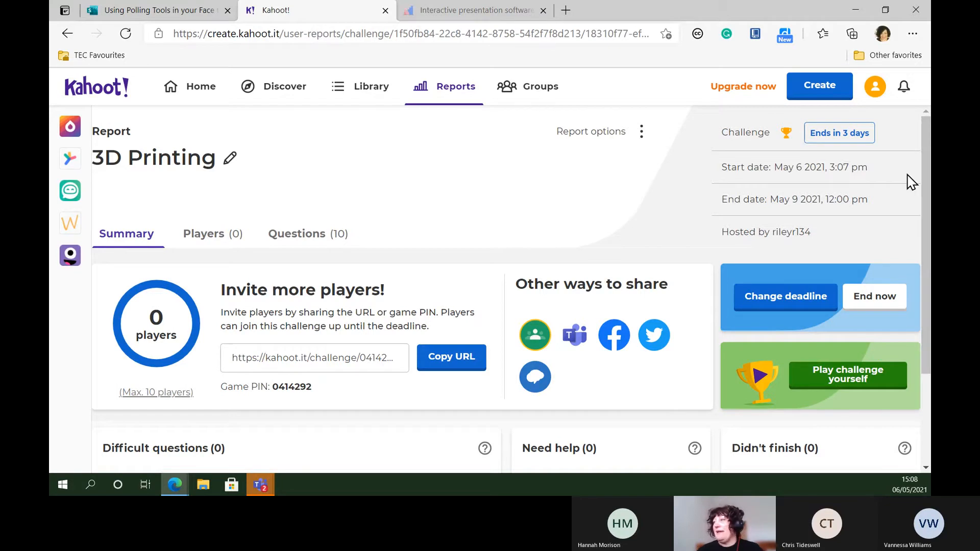
Switch to the Sway presentation on polling tools and advance from the Kahoot! section to the Mentimeter section
left_click(164, 13)
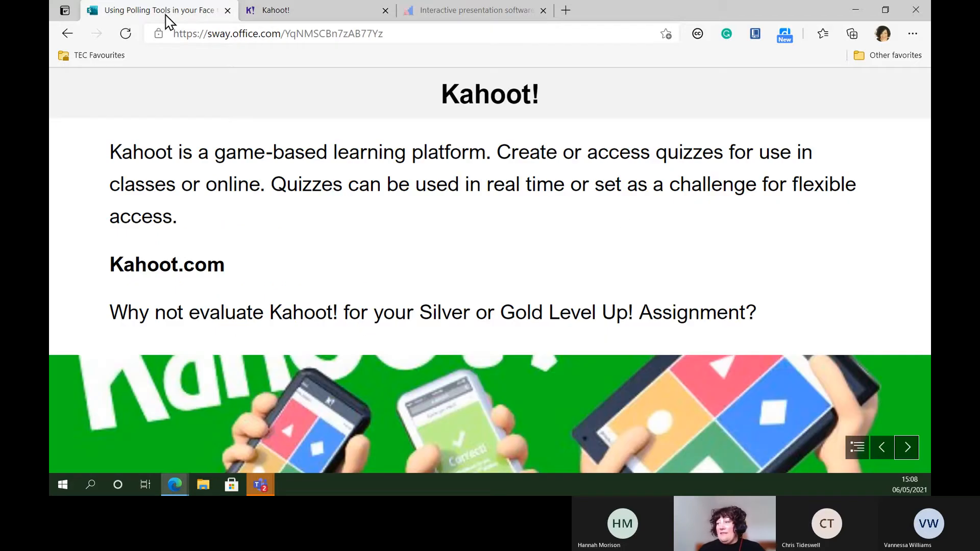
left_click(907, 451)
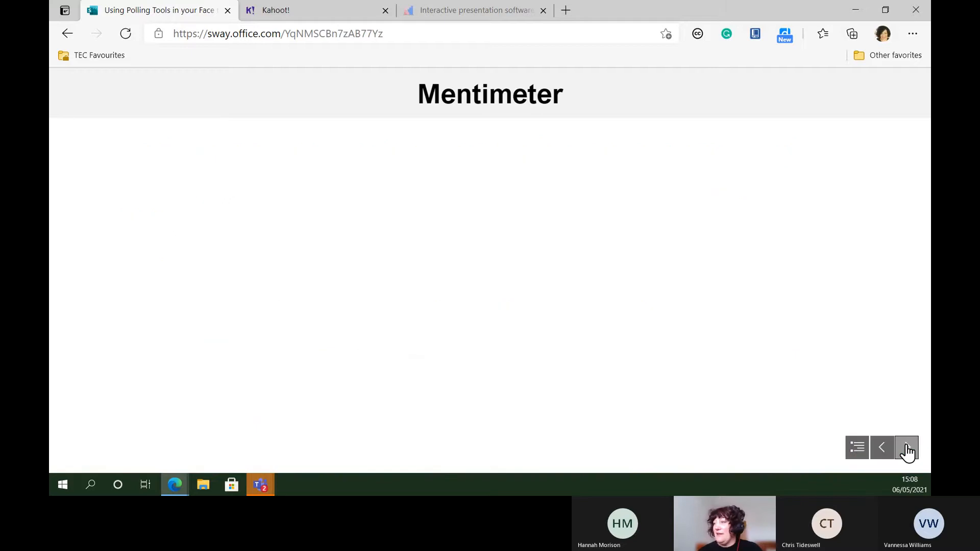
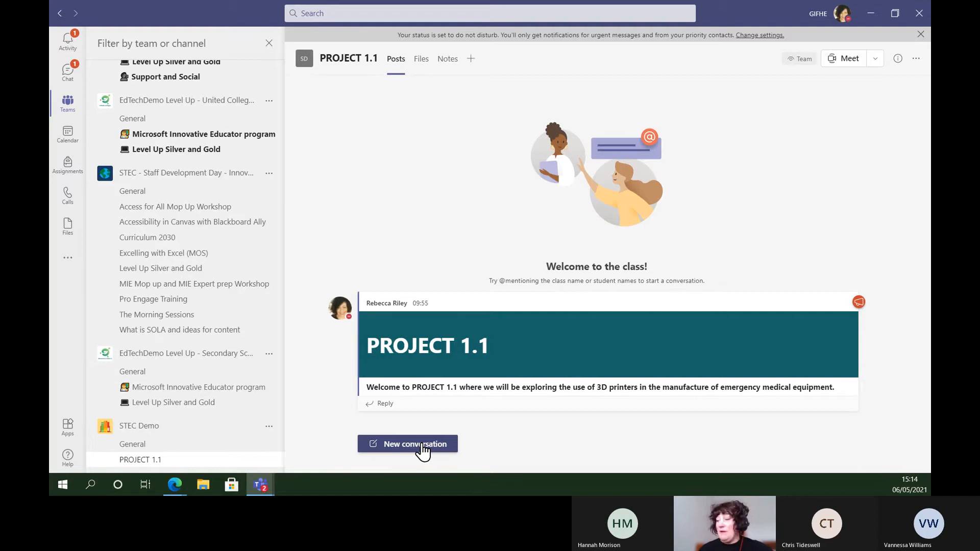
Start a Forms poll in a new PROJECT 1.1 channel conversation with the question "Which 3D modeling software are you most familiar with?"
left_click(422, 450)
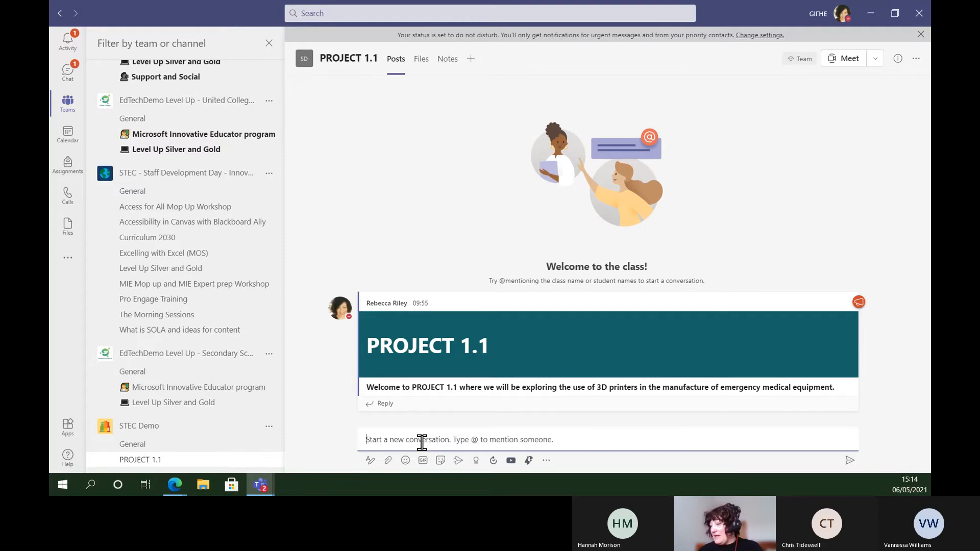
left_click(546, 461)
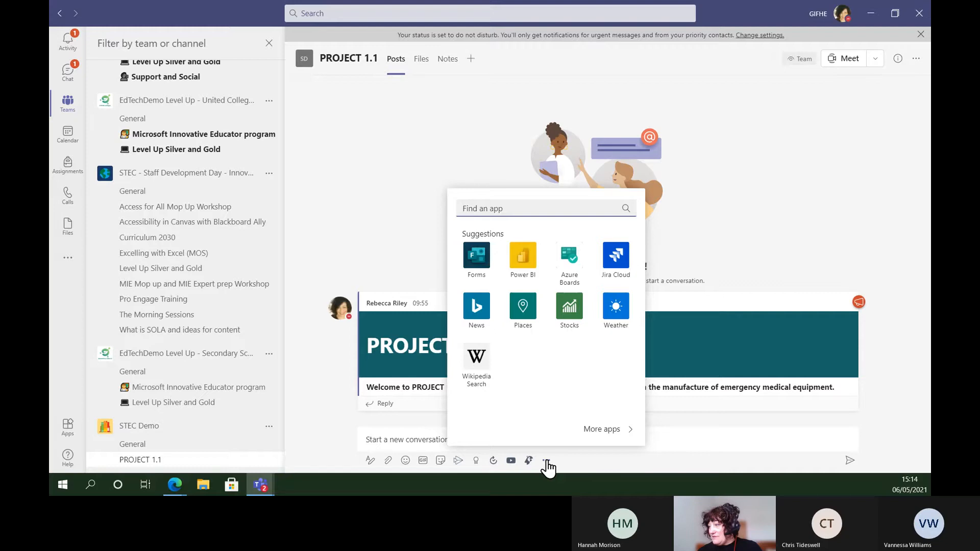
left_click(482, 264)
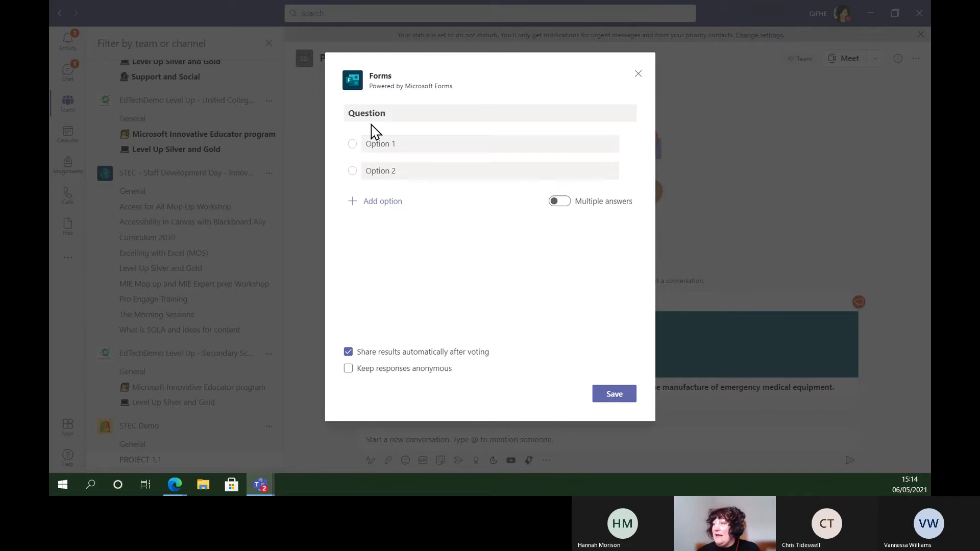
left_click(383, 114)
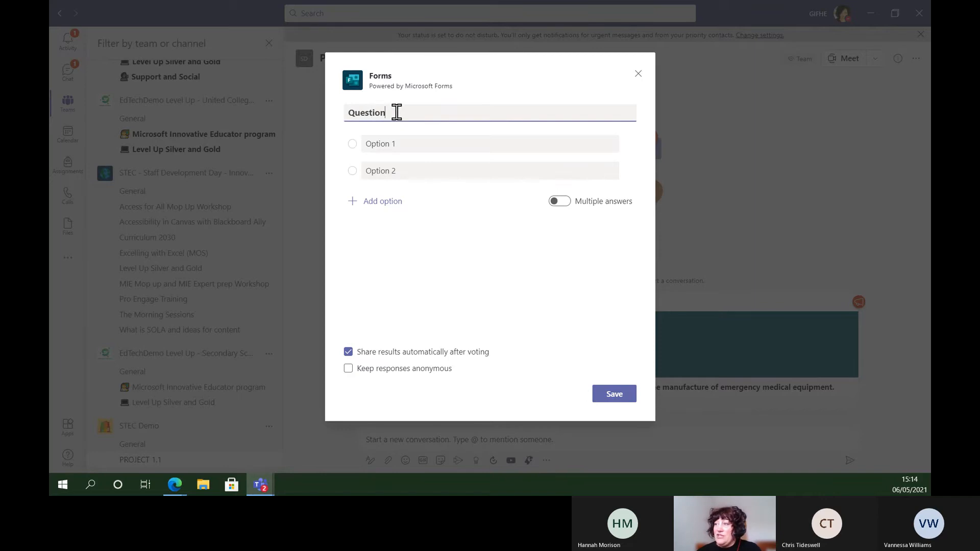
left_click_drag(396, 112, 344, 113)
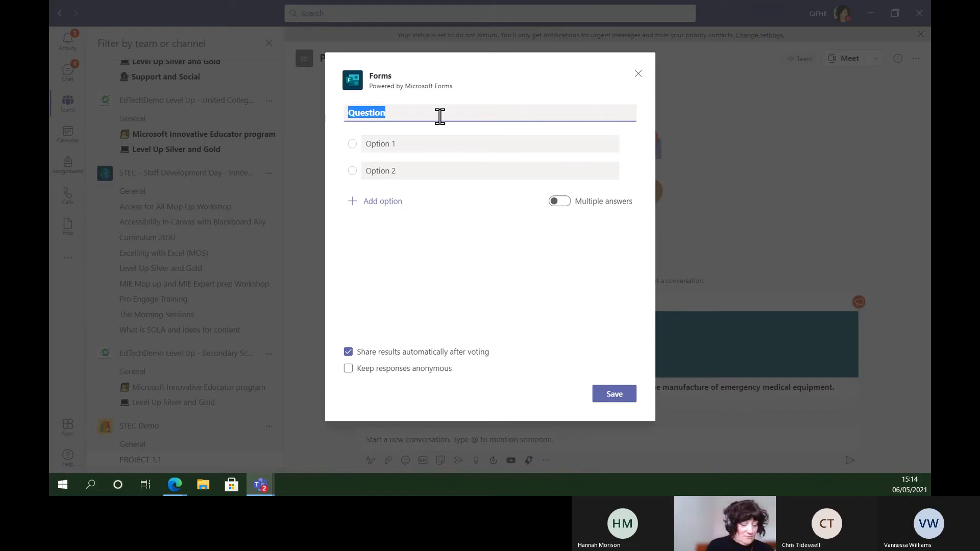
type("Which 3D modeling")
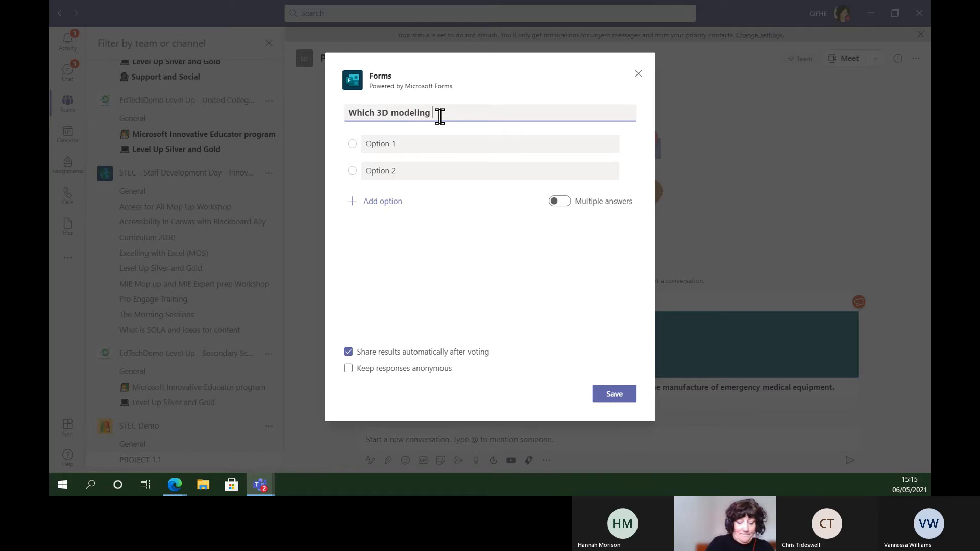
type("software are you most familiar w")
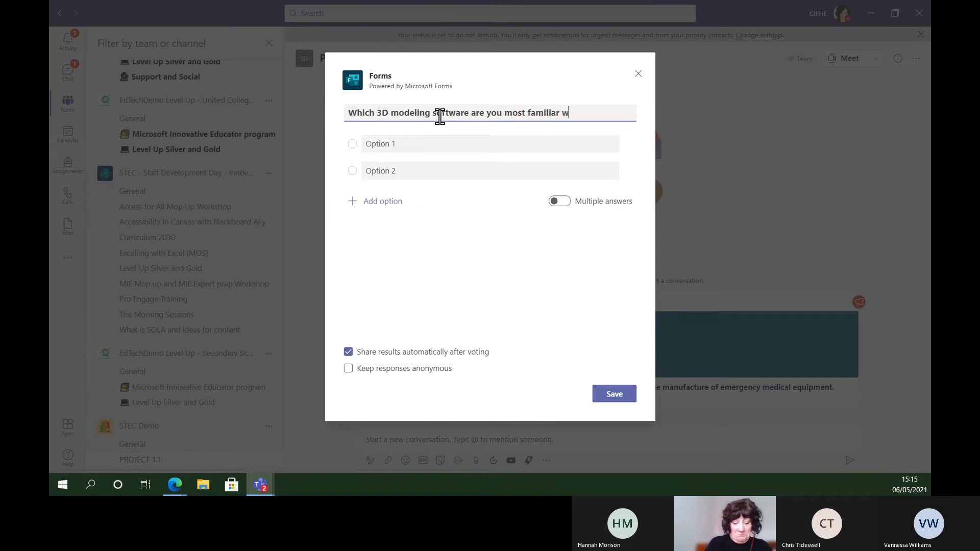
type("ith?")
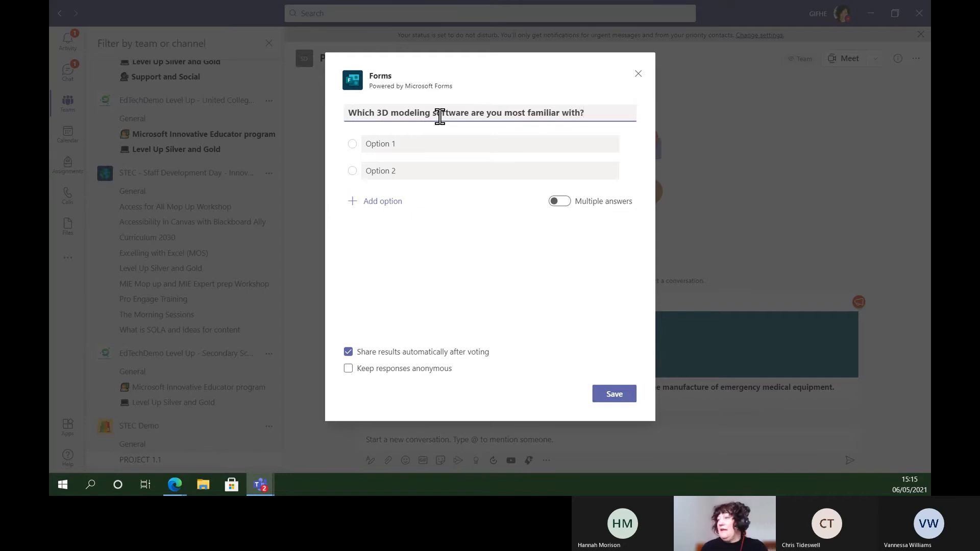
Set the poll's two answer options to SolidWorks and AutoDesk
left_click(386, 143)
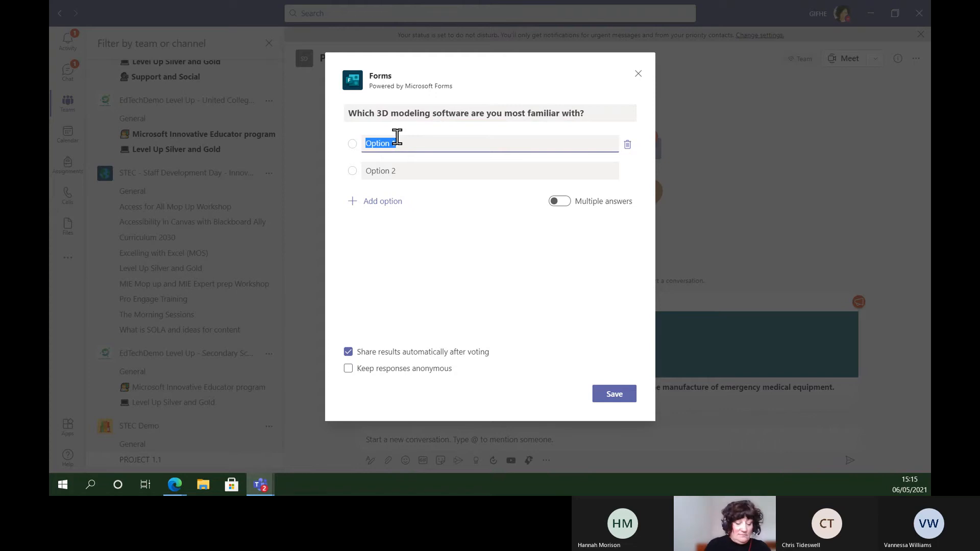
type("SolidW")
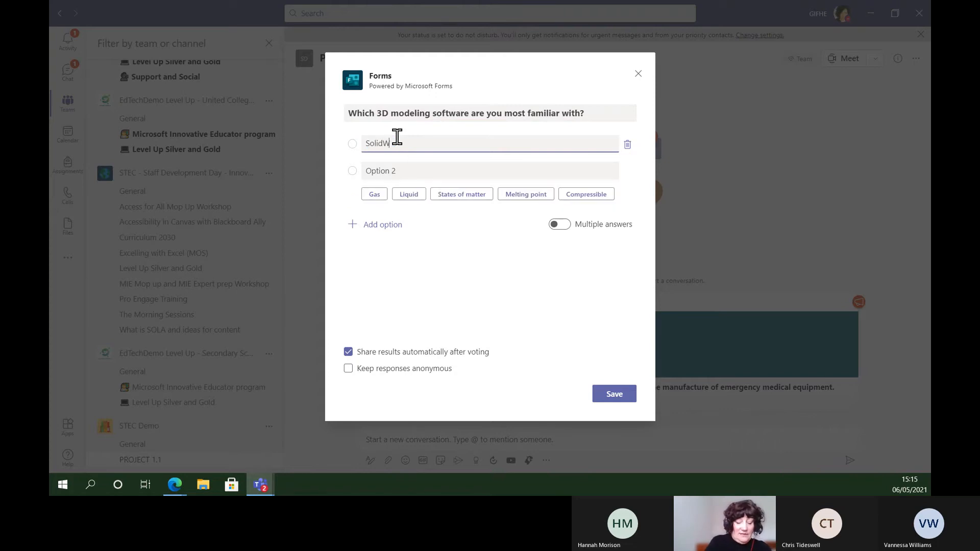
type("orks")
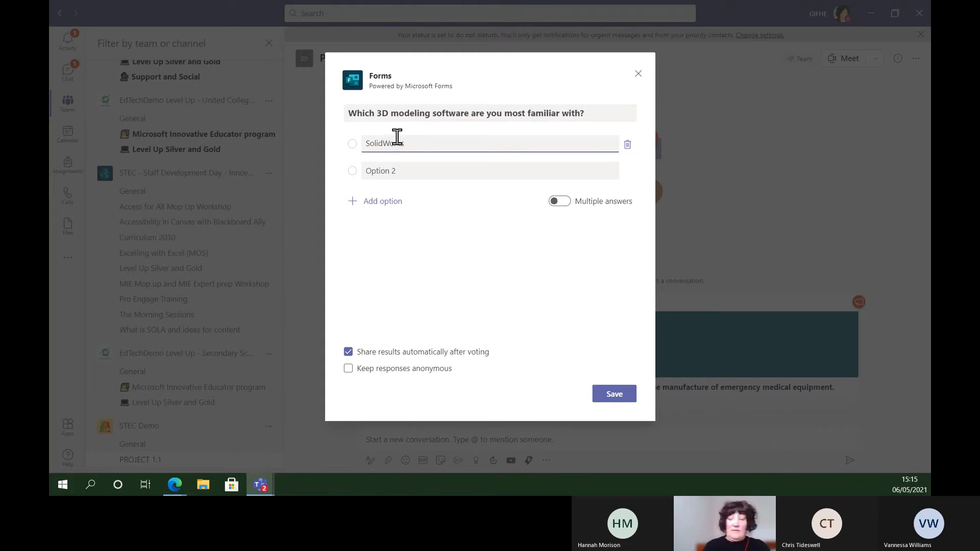
left_click(397, 168)
type("AutoDes")
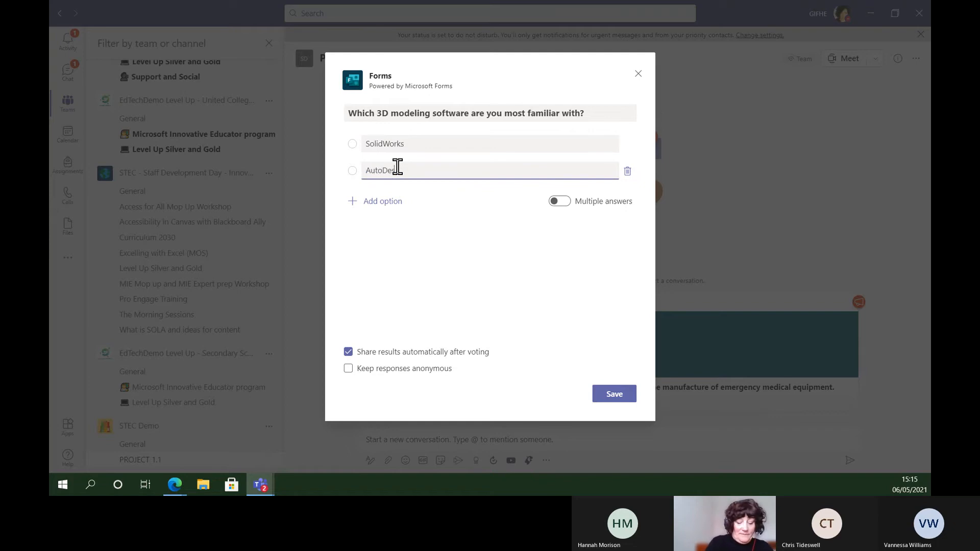
type("k")
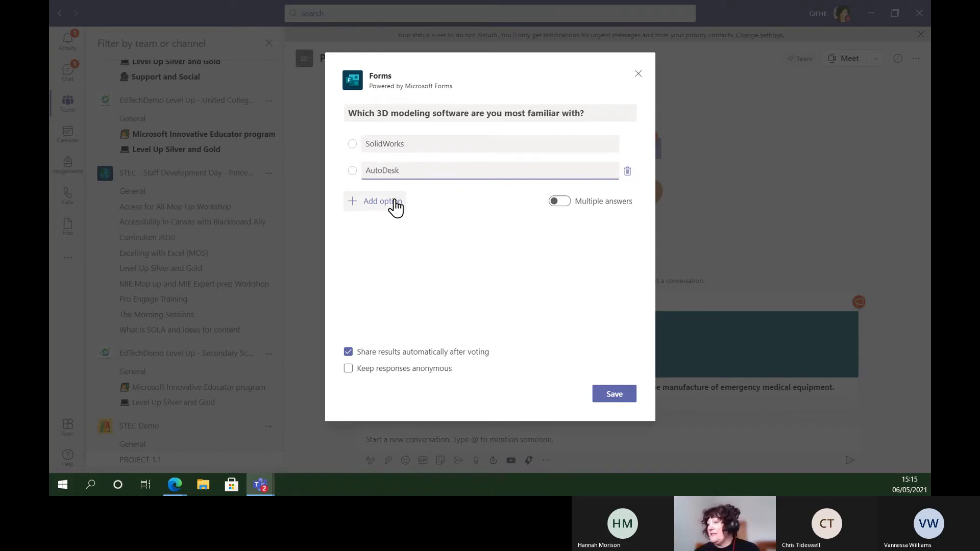
Save the poll, try the AutoDesk vote in its preview, and send it to the PROJECT 1.1 channel
left_click(610, 400)
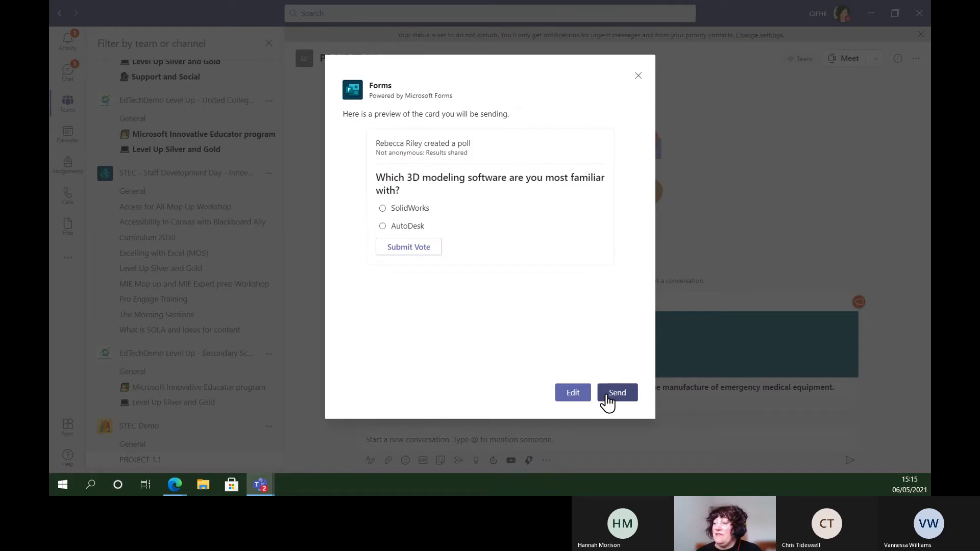
left_click(383, 226)
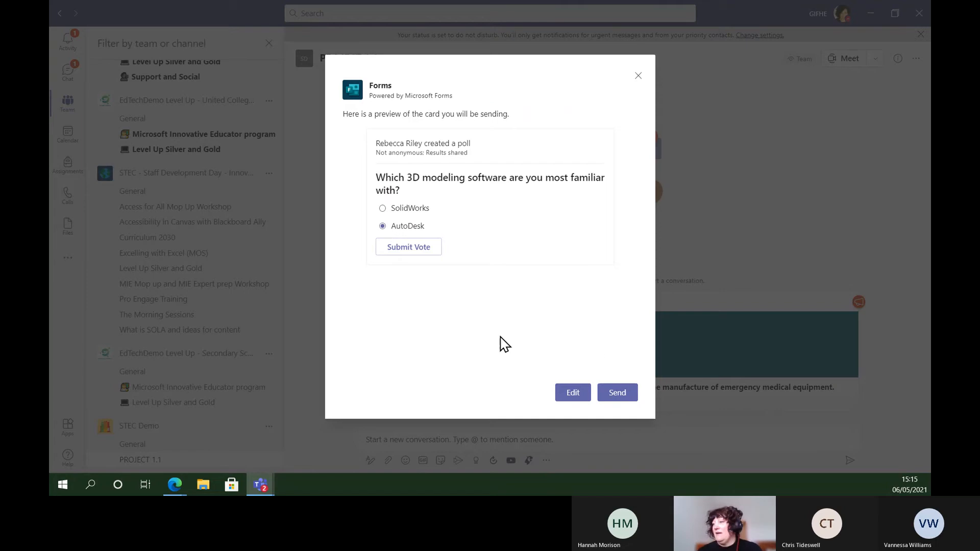
left_click(414, 247)
left_click(622, 394)
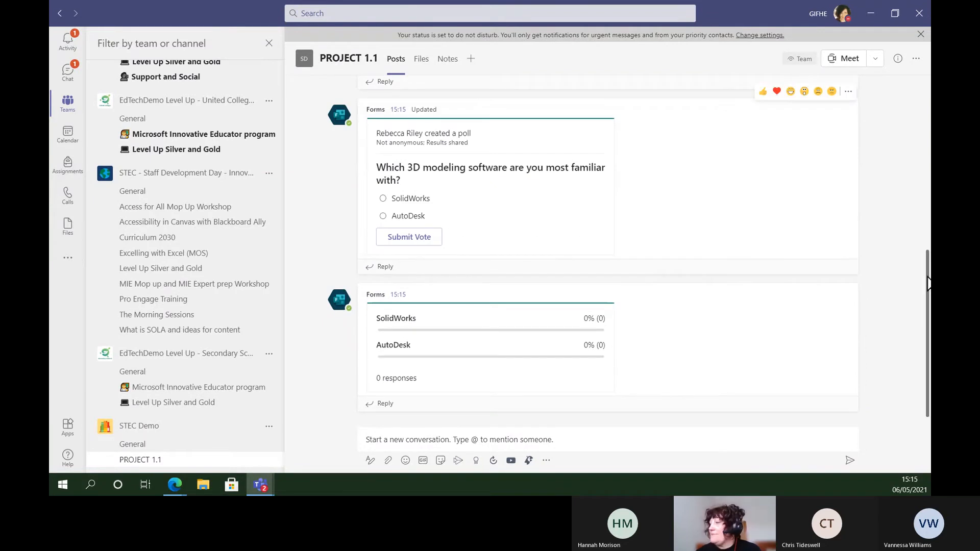
scroll(928, 256, "up", 2)
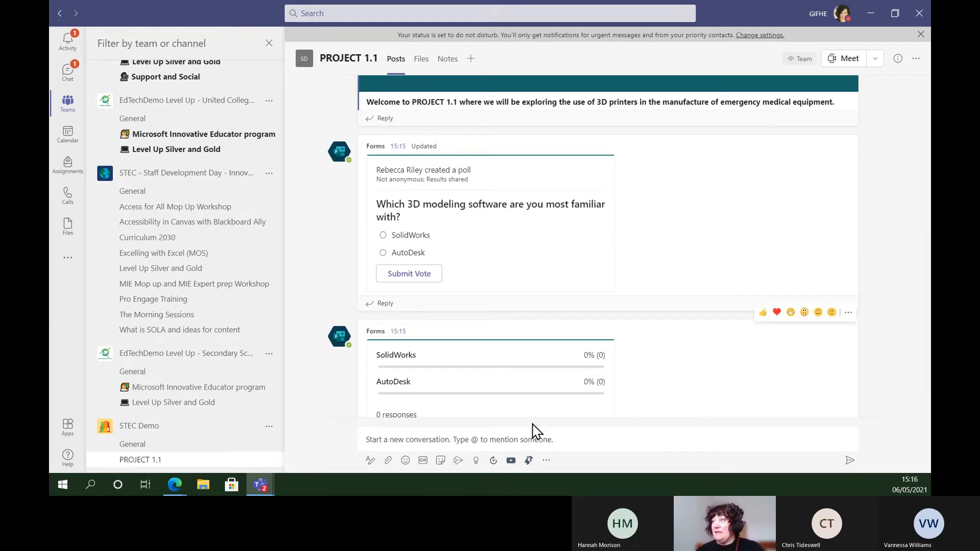
Switch to the Sway presentation in the browser and advance from the Forms section to the Polly section
left_click(260, 488)
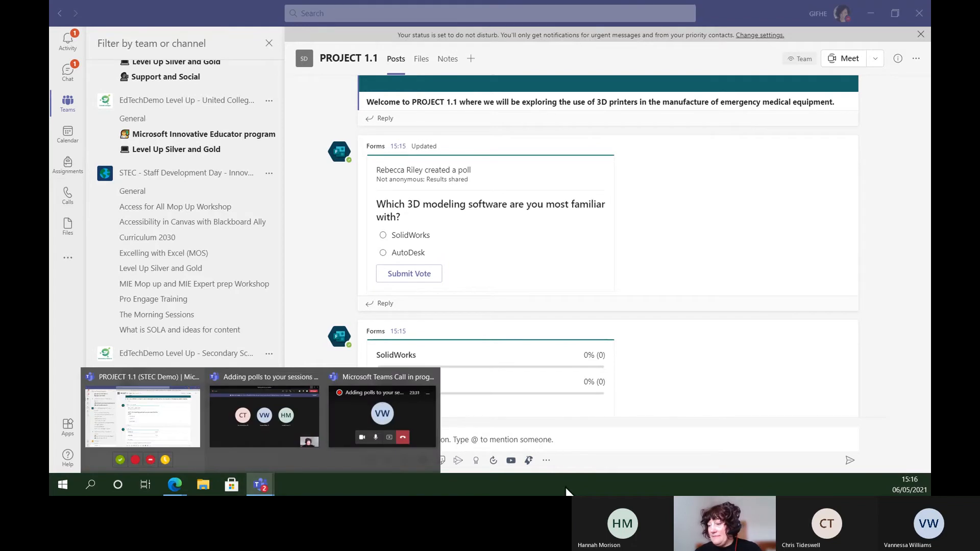
mouse_move(177, 482)
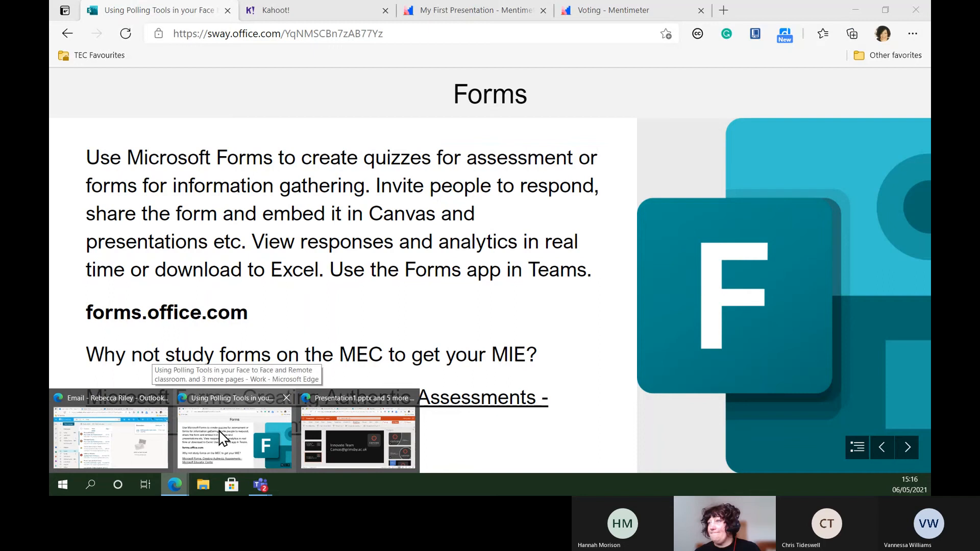
left_click(221, 438)
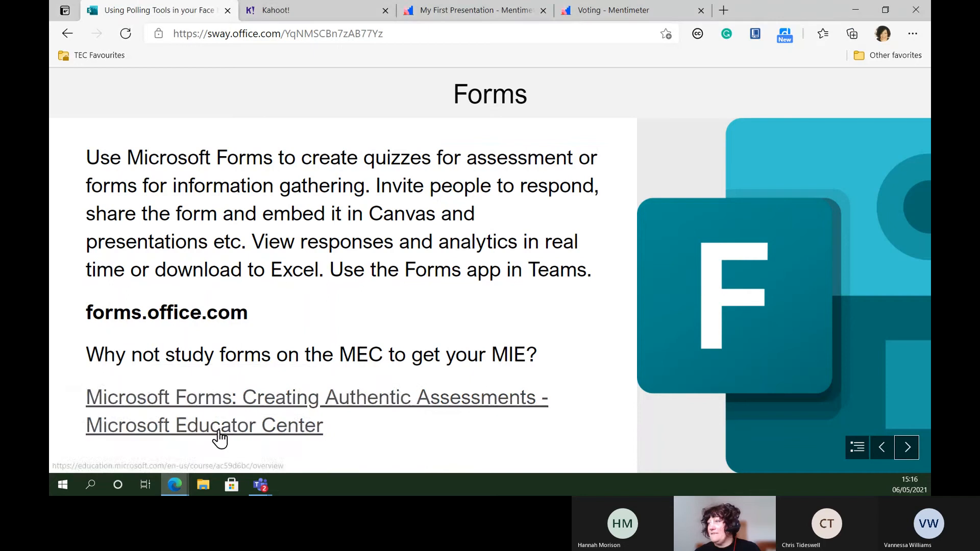
left_click(908, 450)
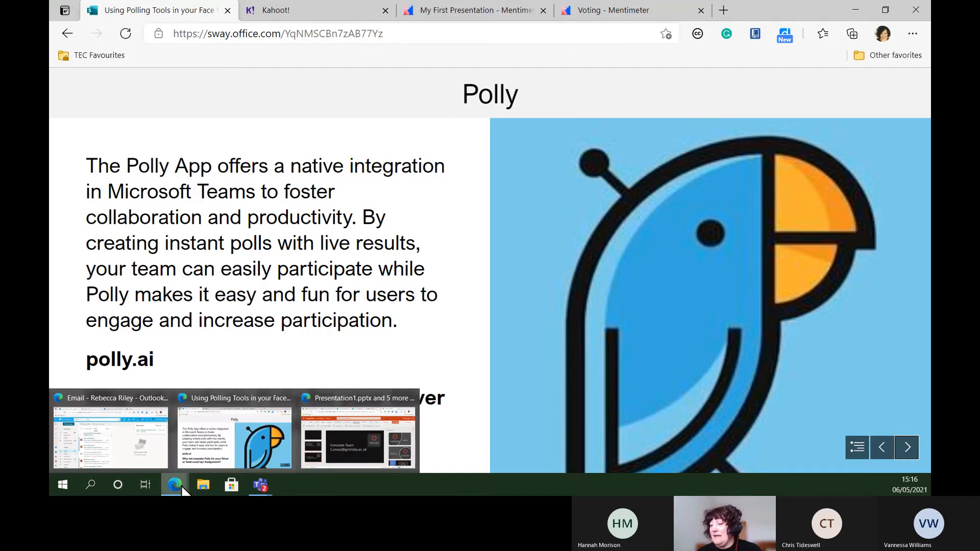
Switch back to the PROJECT 1.1 channel in Teams and start a new Polly quiz
left_click(261, 486)
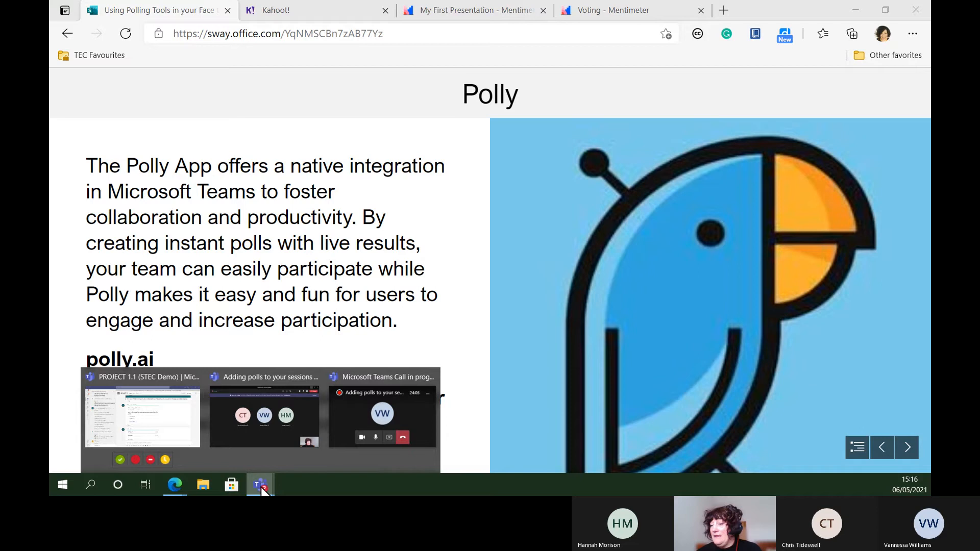
left_click(183, 433)
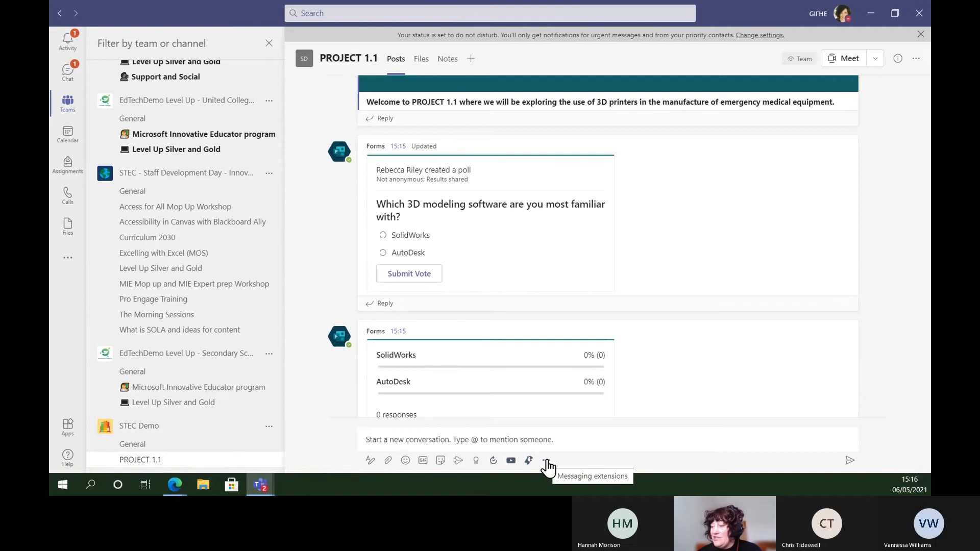
left_click(525, 469)
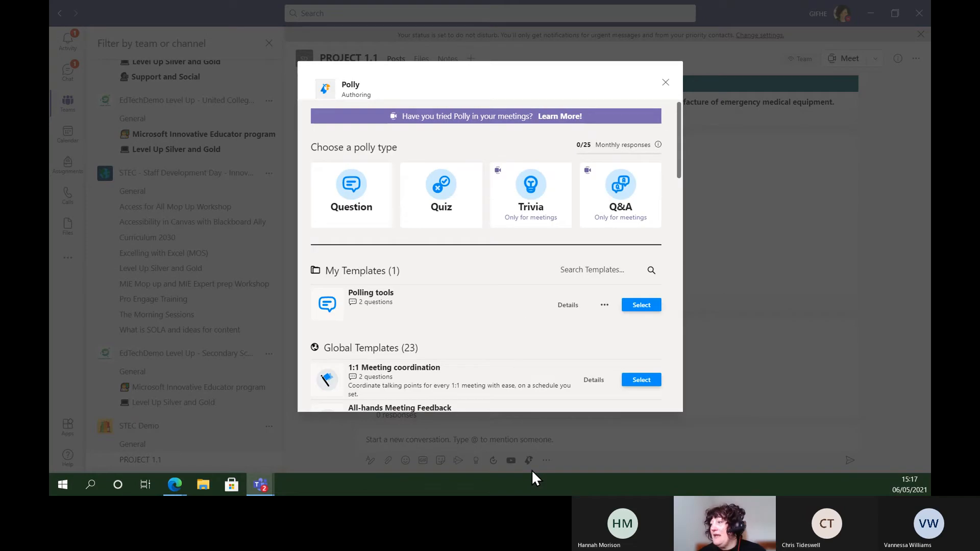
left_click(442, 190)
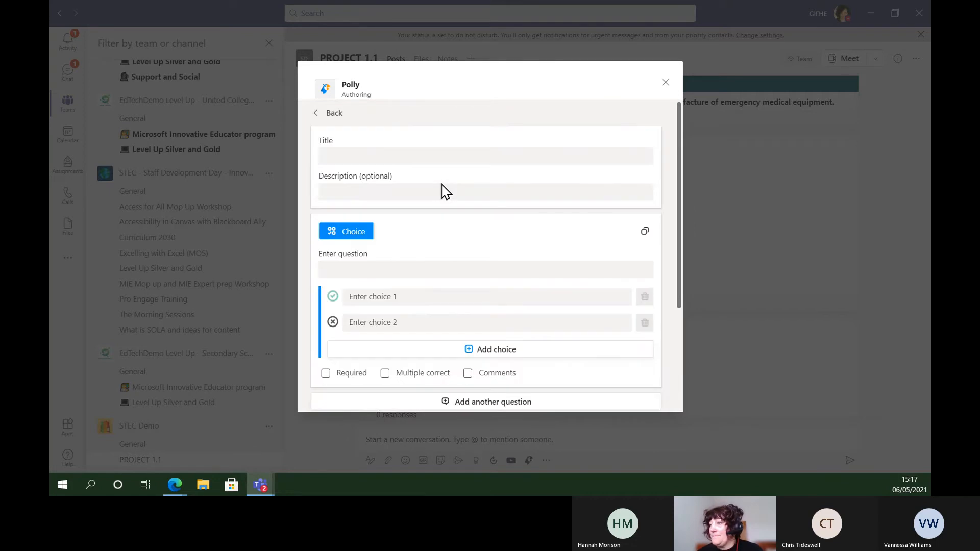
Examine the Polly quiz form, from its title and question fields to the delivery, results visibility, send and close settings
double_click(327, 141)
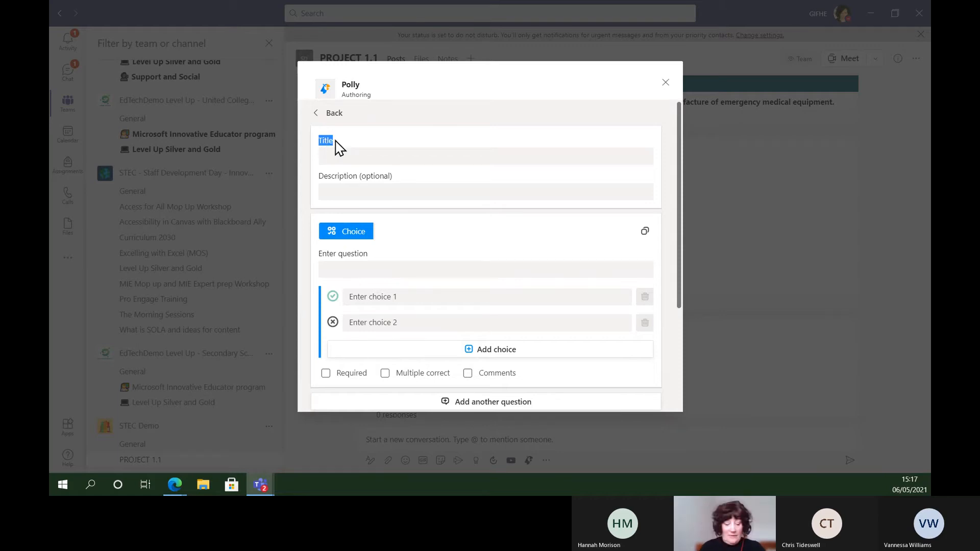
scroll(337, 148, "down", 3)
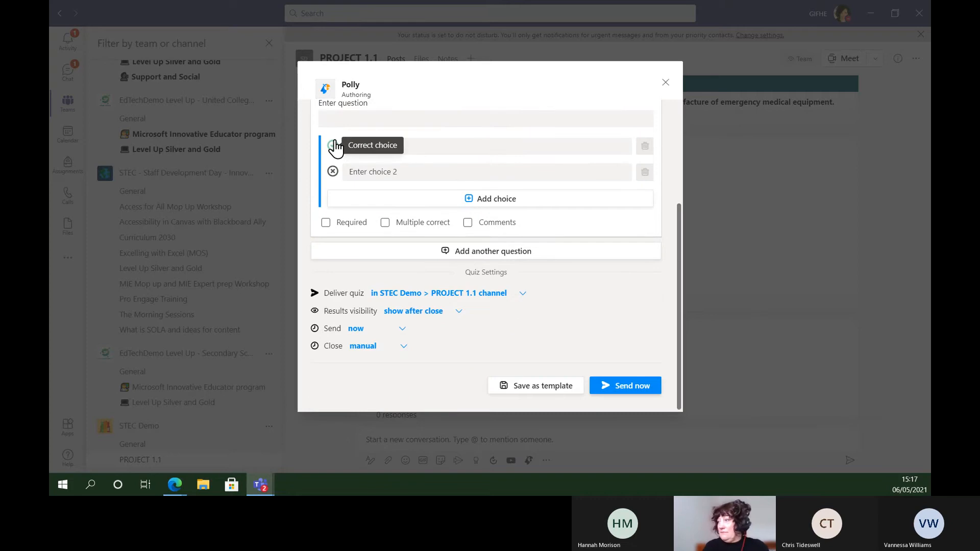
left_click_drag(678, 224, 687, 119)
left_click(338, 138)
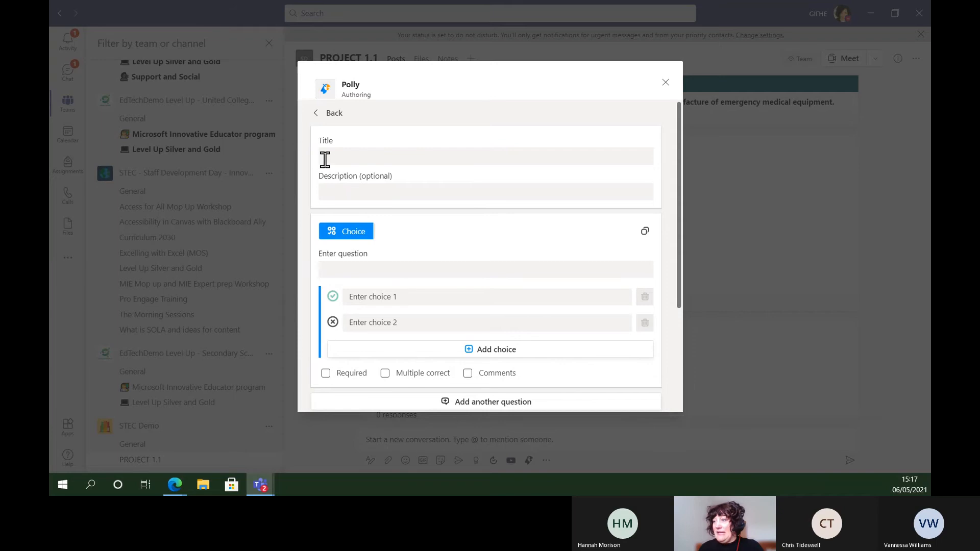
left_click(349, 156)
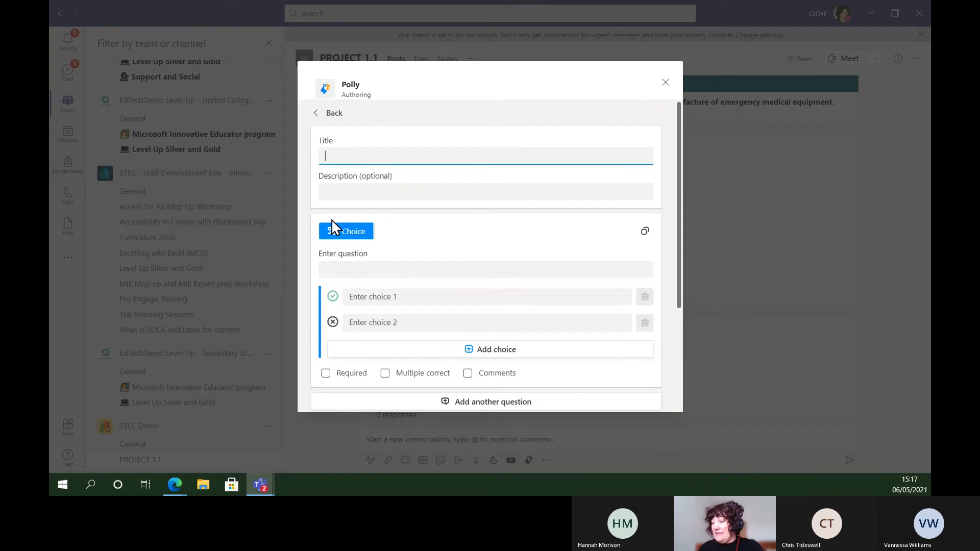
left_click(345, 256)
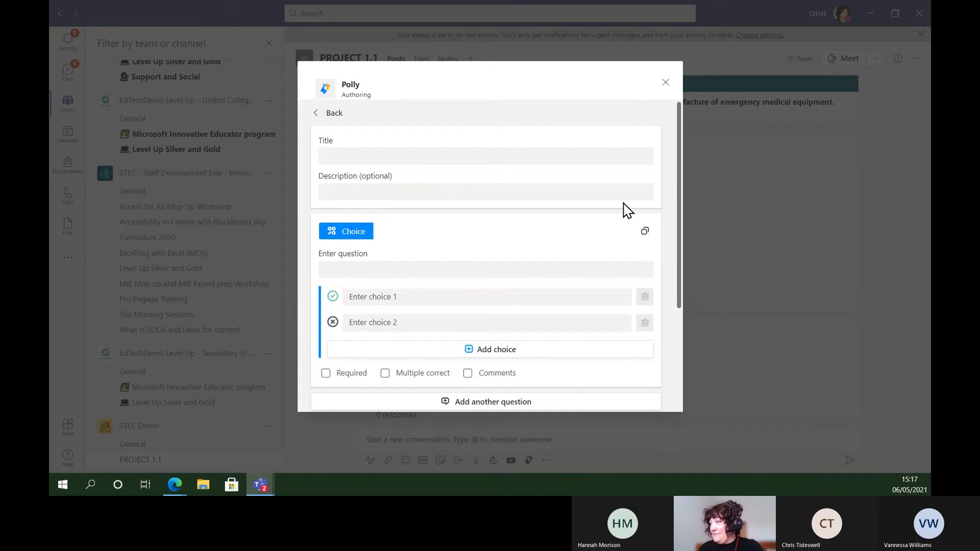
left_click_drag(679, 172, 672, 326)
left_click_drag(675, 303, 679, 151)
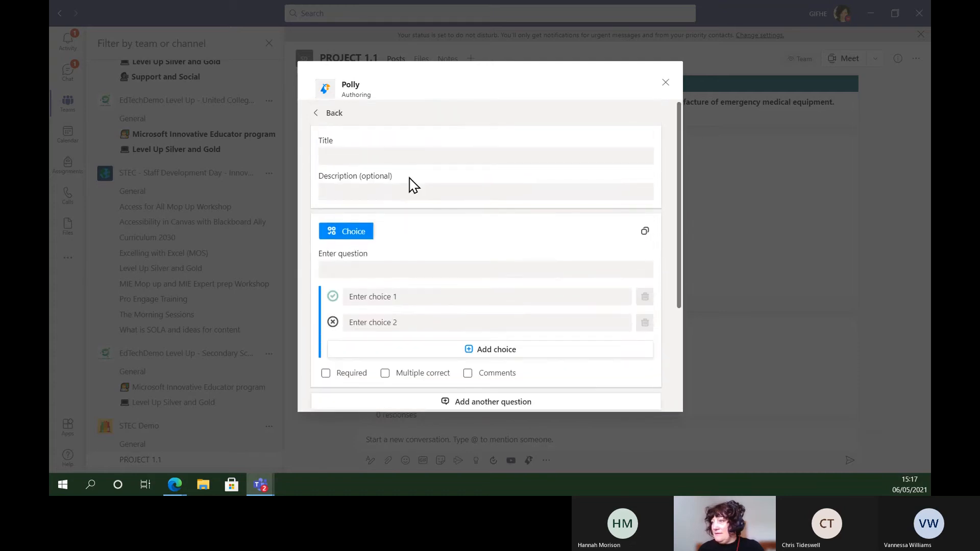
Title the Polly quiz "3D printing"
left_click(378, 194)
left_click(336, 155)
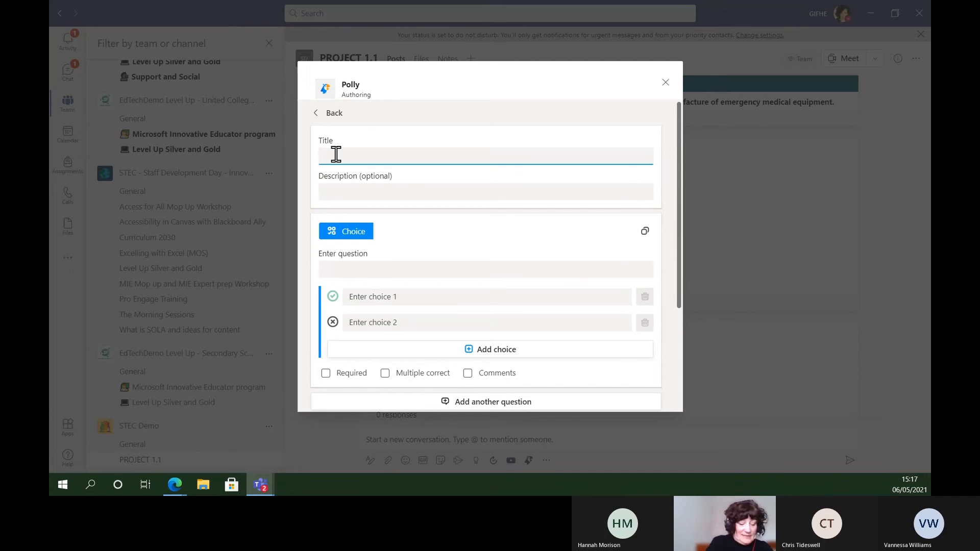
type("3D")
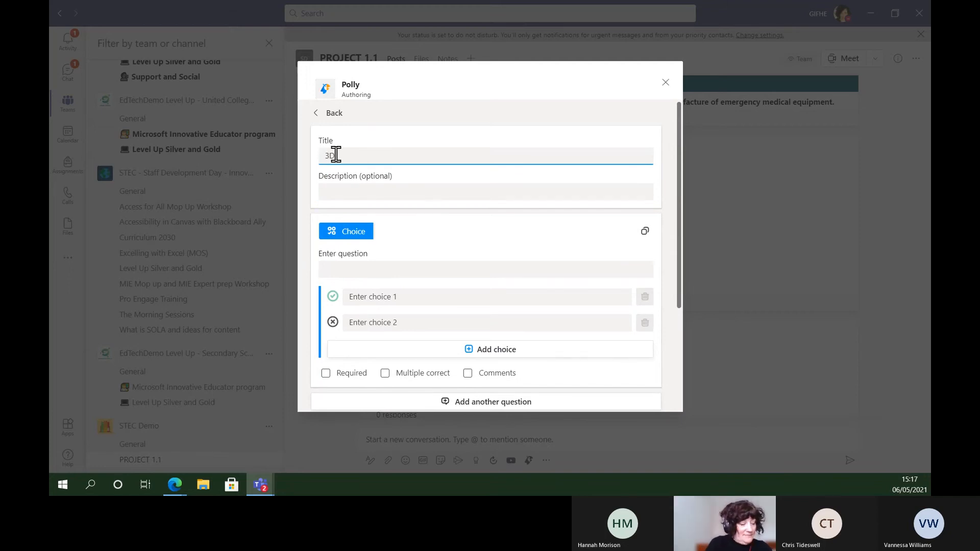
type(" printi")
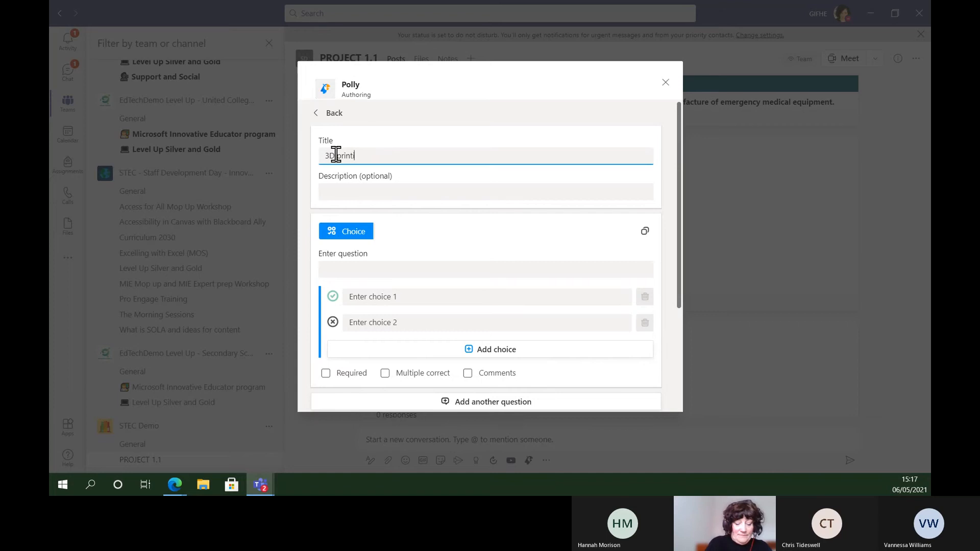
type("ng")
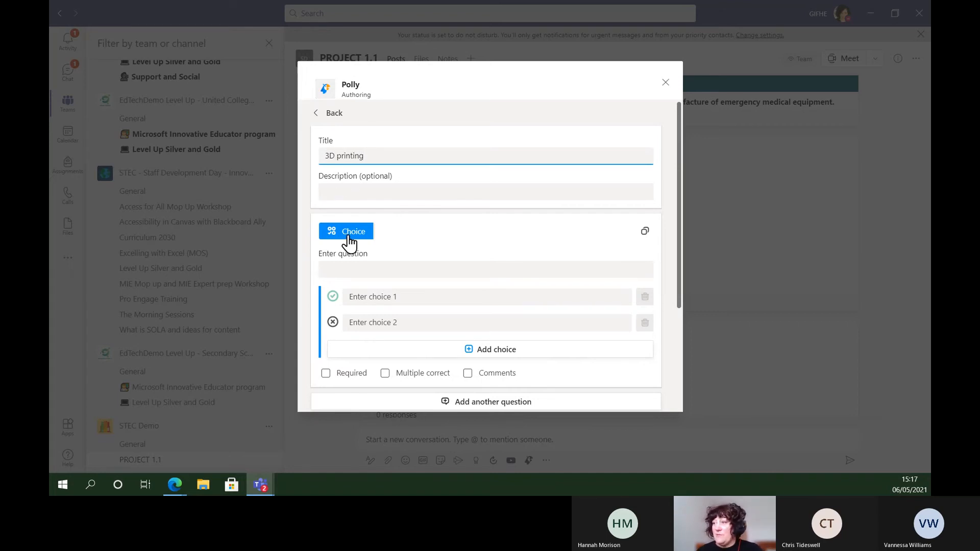
Enter the quiz question "Average cost of 3D printinh filament per kg?"
left_click(343, 257)
left_click(333, 269)
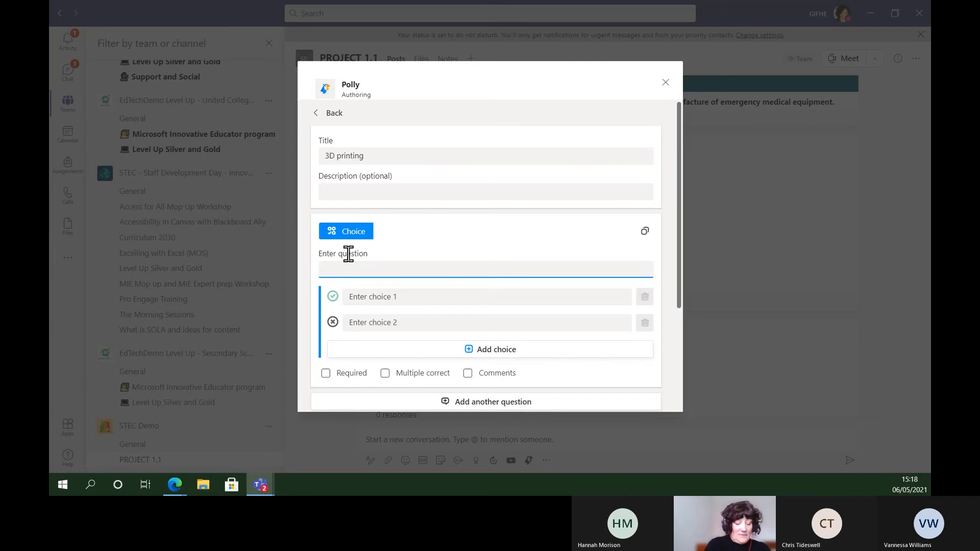
type("Avera")
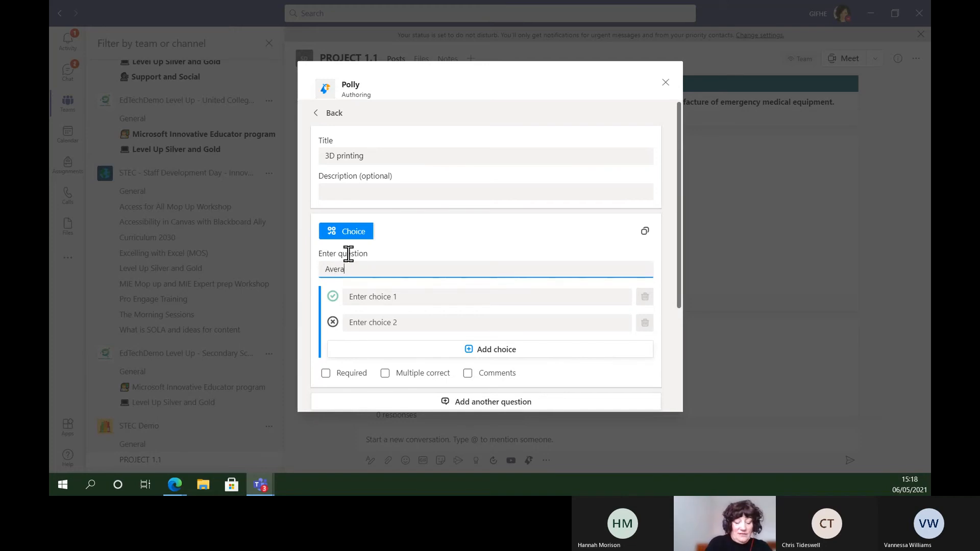
type("ge cost of 3")
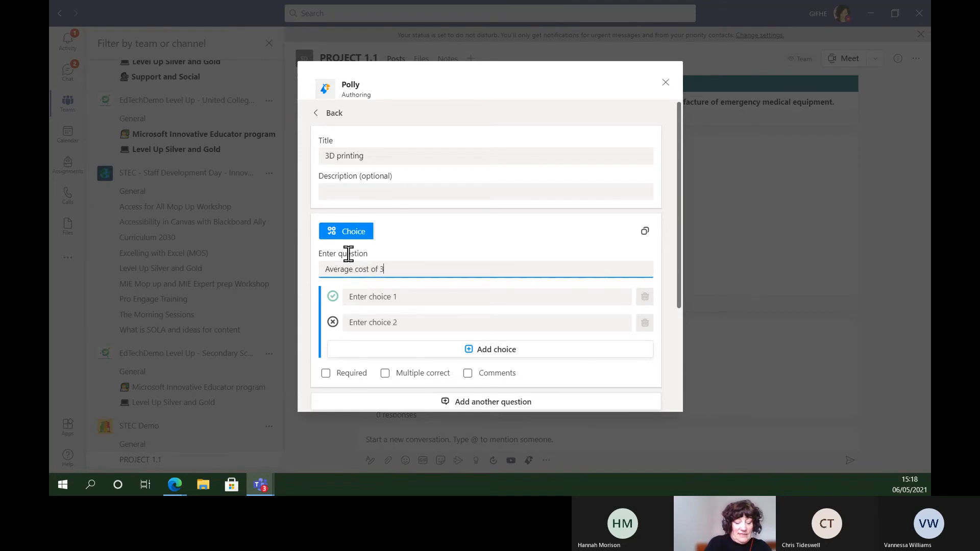
type("D prin")
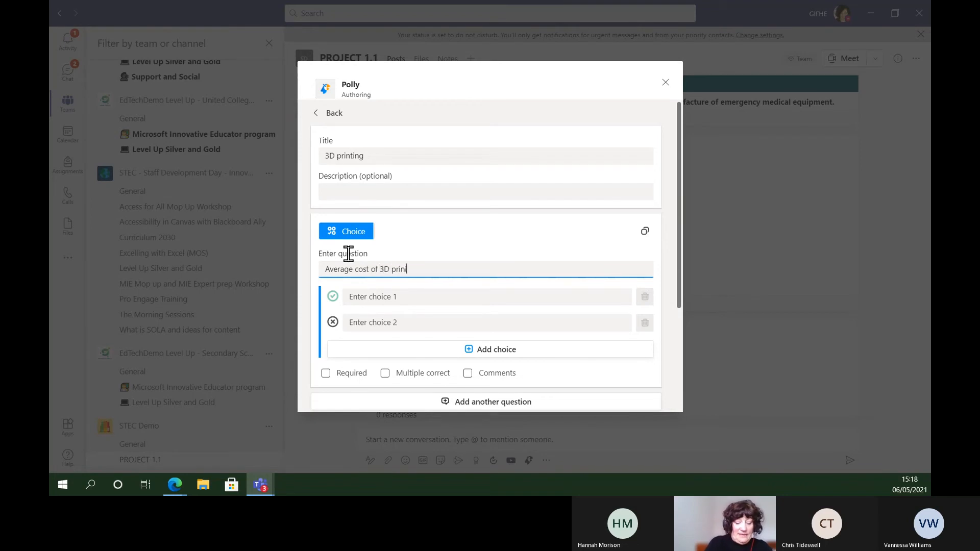
type("tin")
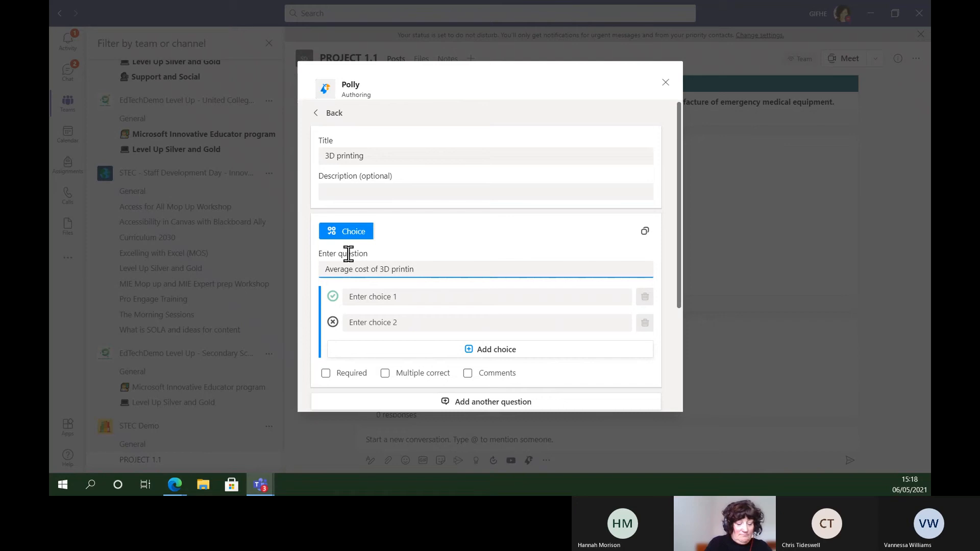
type("h f")
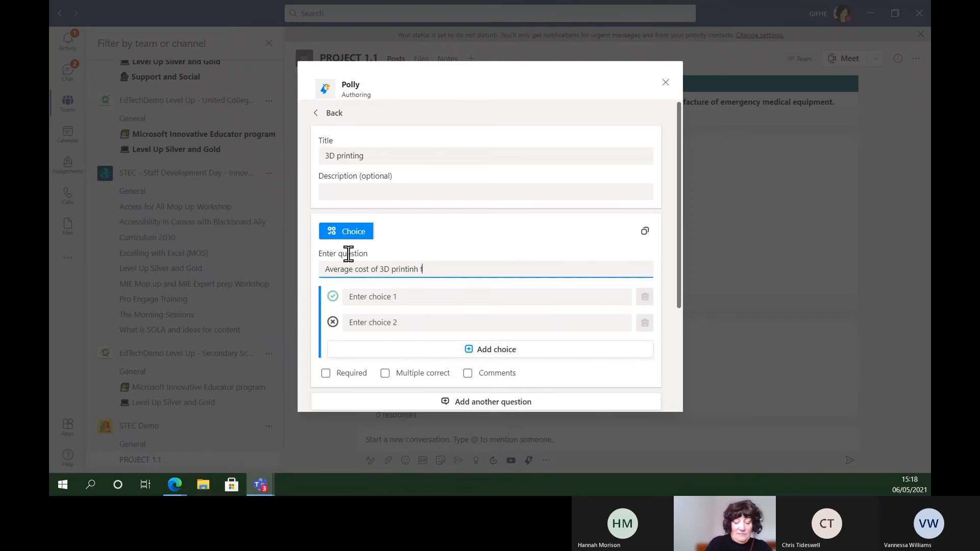
type("ilament")
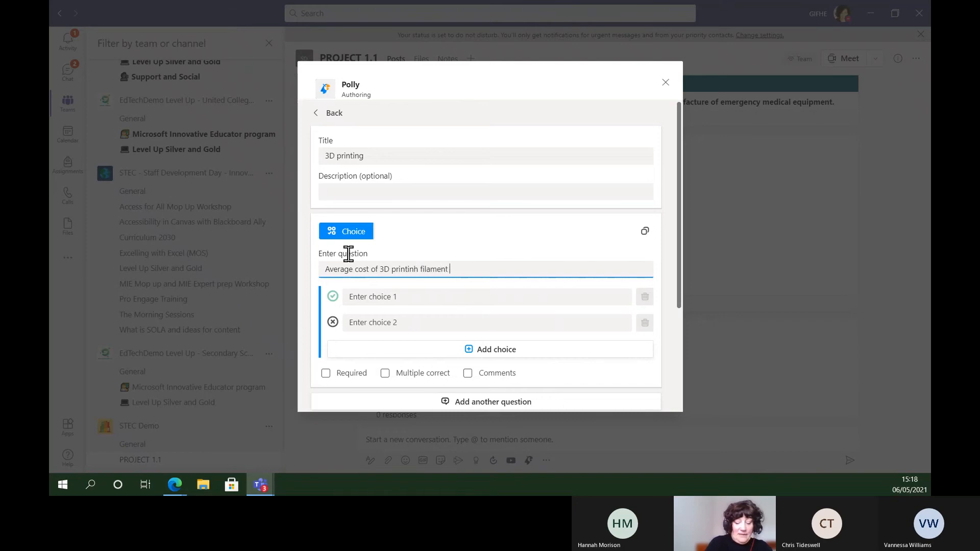
type(" per kg")
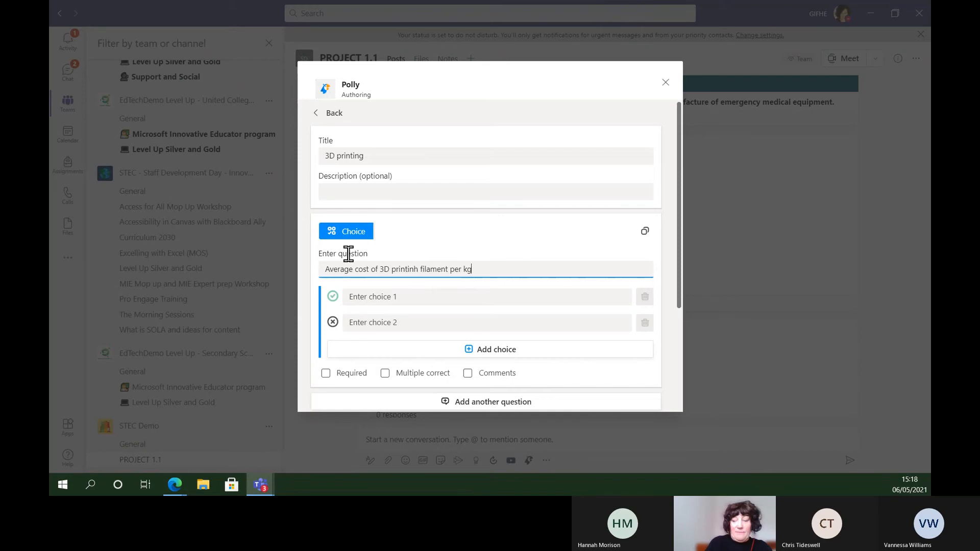
type("?")
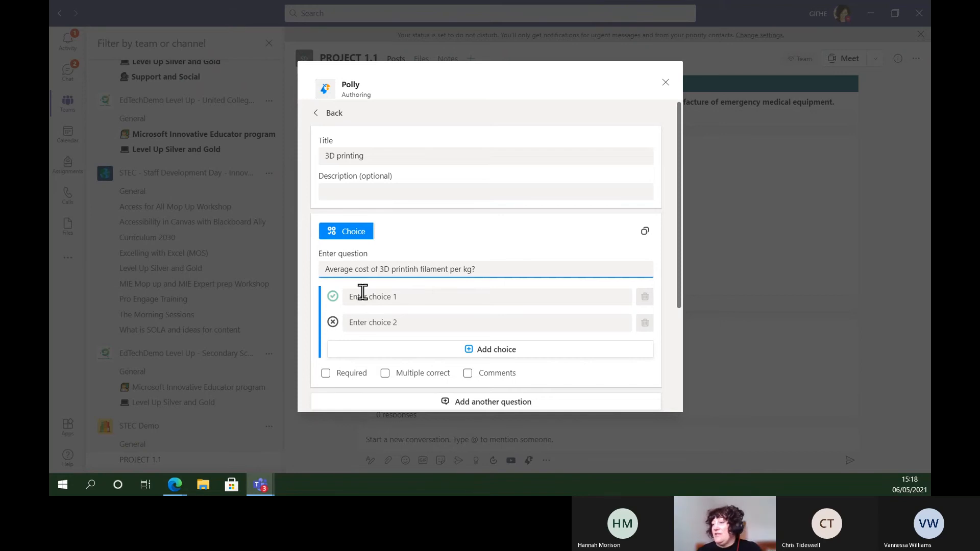
Give the question the answer choices 10, 20 and 30, and mark 20 as the correct one
left_click(365, 296)
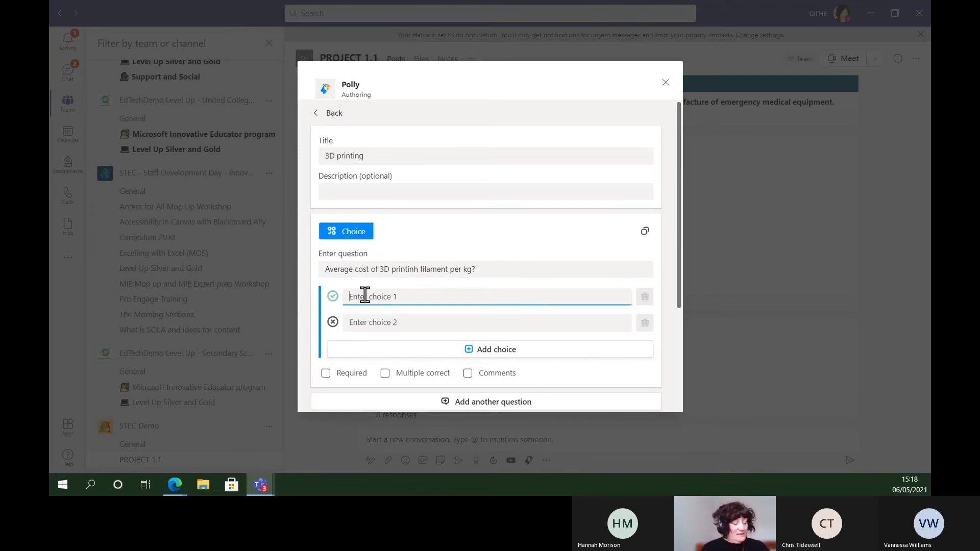
type("10")
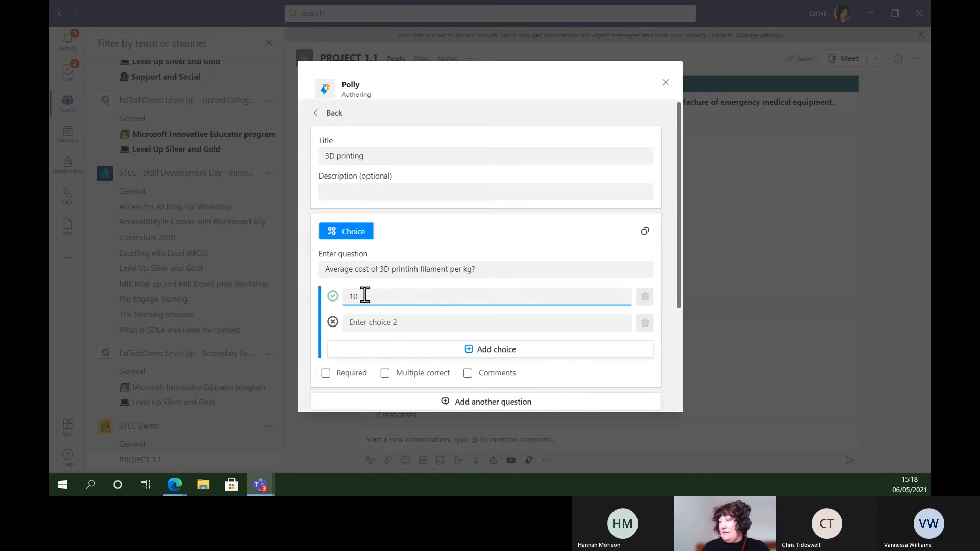
left_click(383, 321)
type("20")
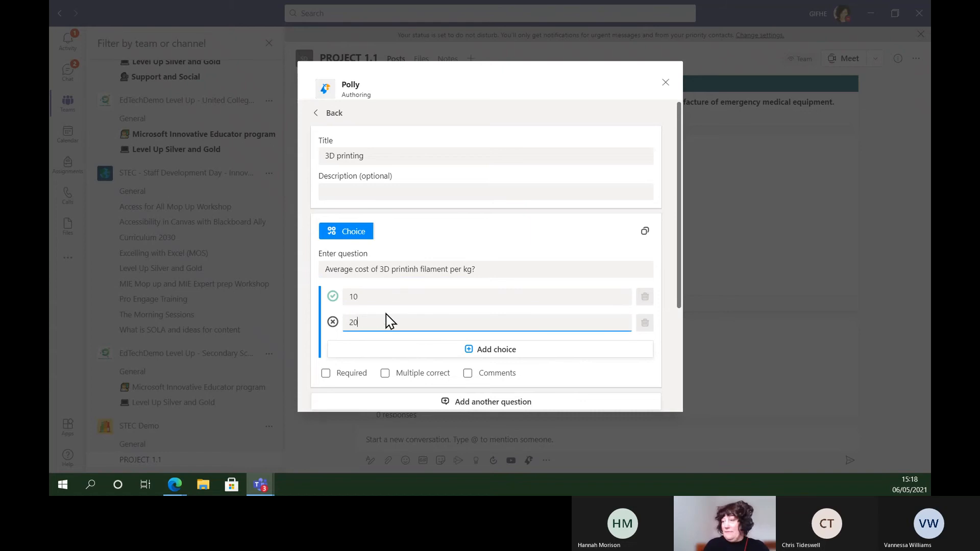
scroll(678, 253, "down", 1)
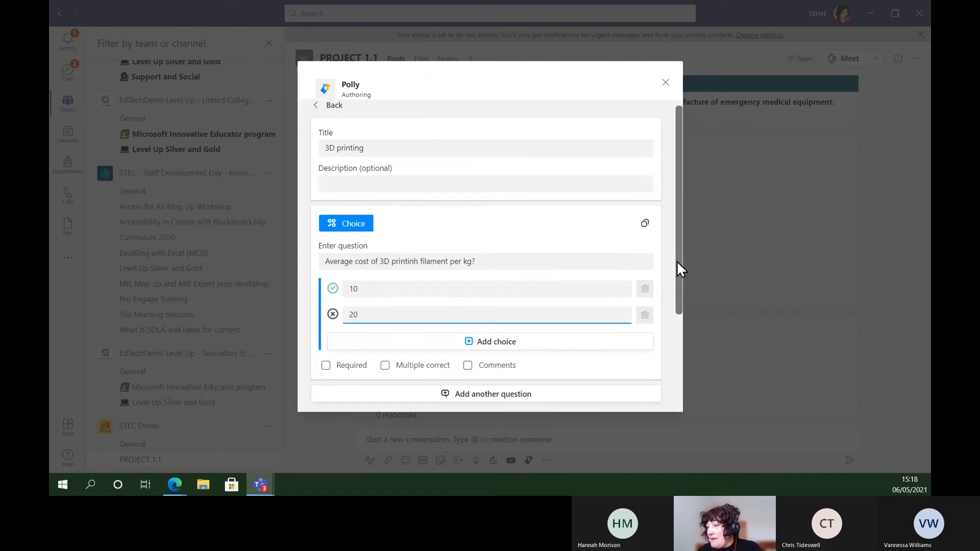
left_click(489, 311)
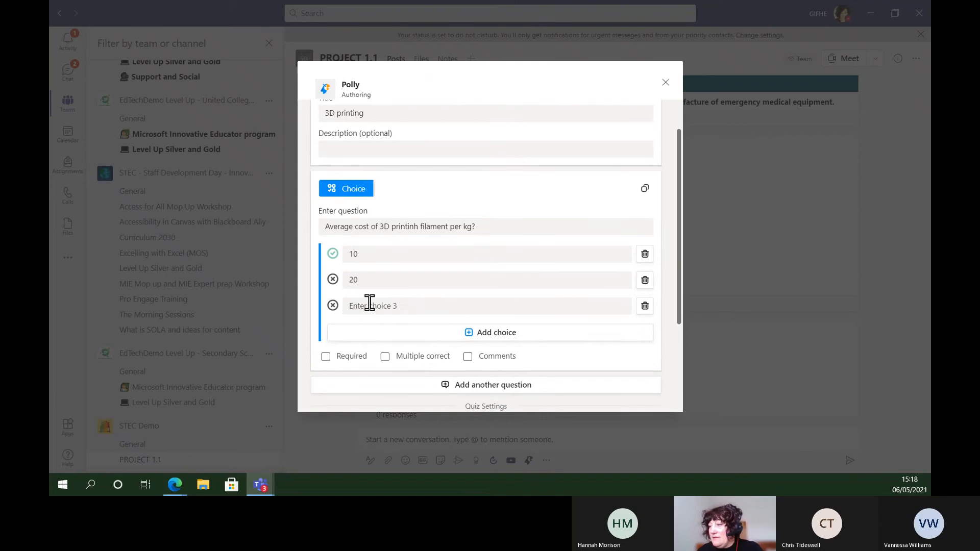
left_click(370, 304)
type("3")
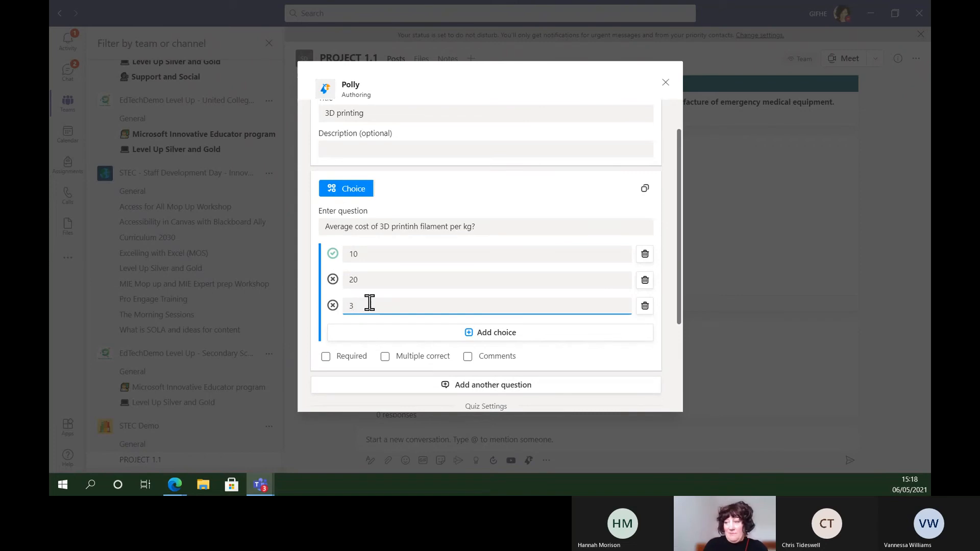
type("0")
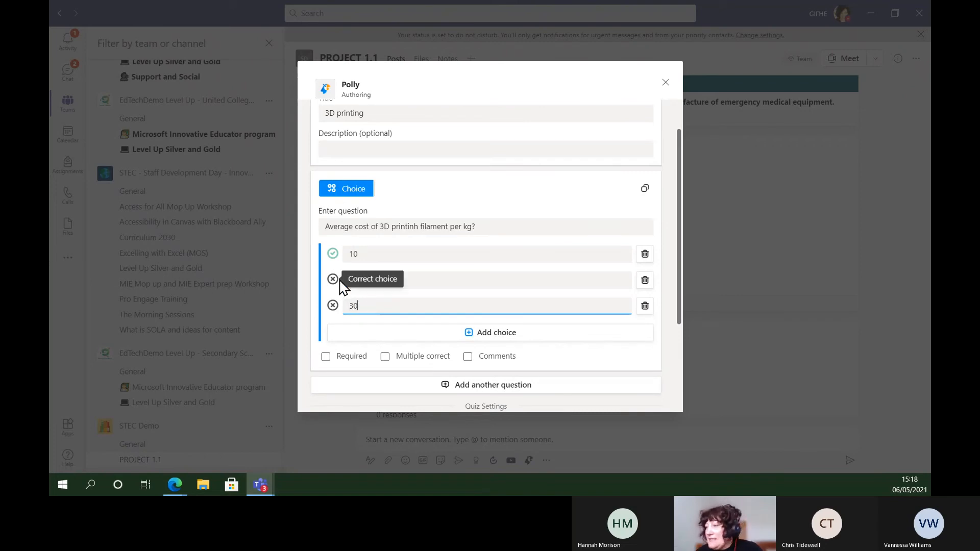
left_click(332, 280)
left_click(333, 279)
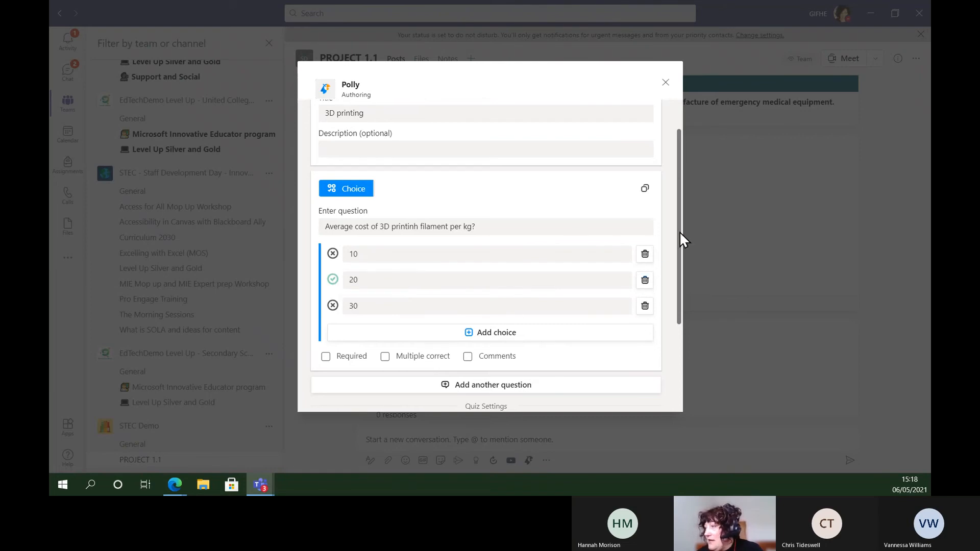
Send the 3D printing quiz immediately to the PROJECT 1.1 channel, accepting the card preview
left_click_drag(681, 240, 682, 341)
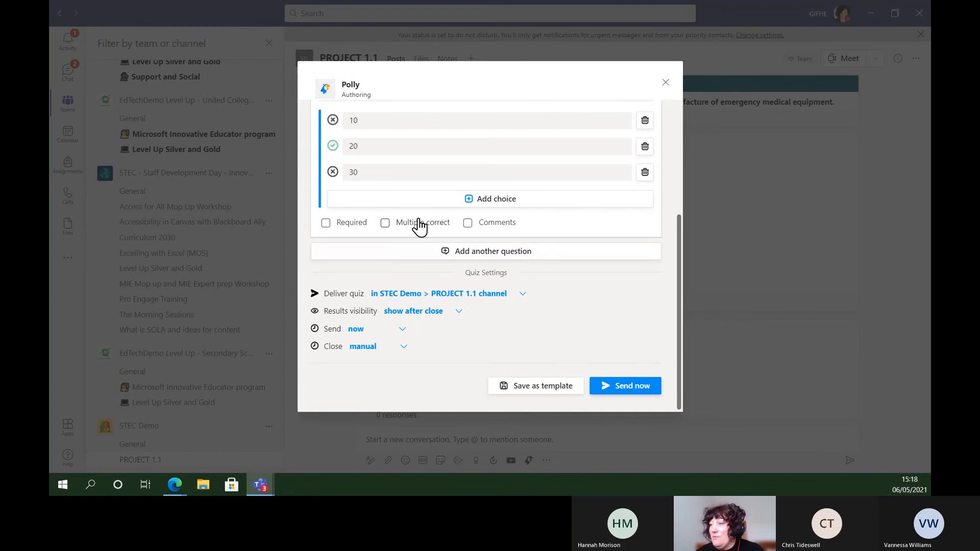
left_click(623, 396)
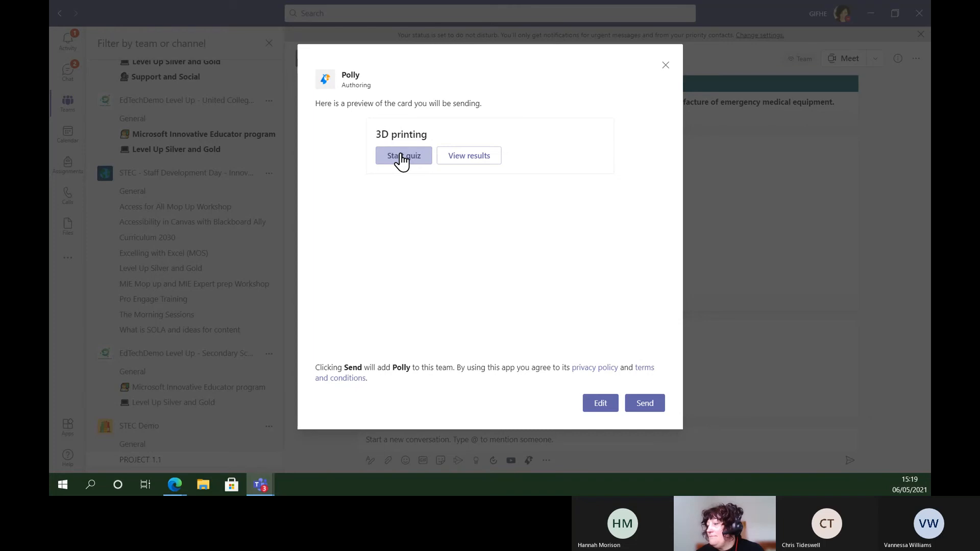
left_click(646, 407)
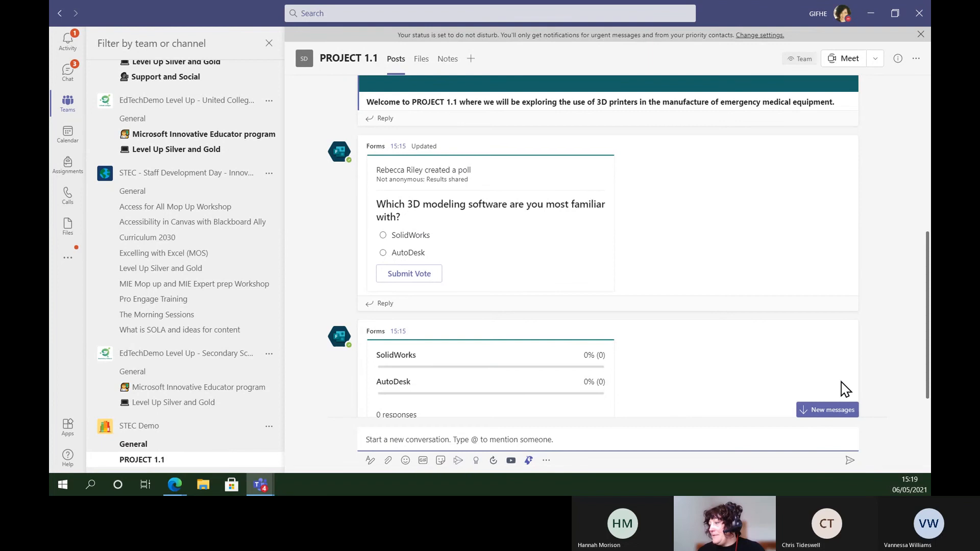
Start the newly posted 3D printing quiz in the channel, answer 10 and submit the response
left_click(827, 411)
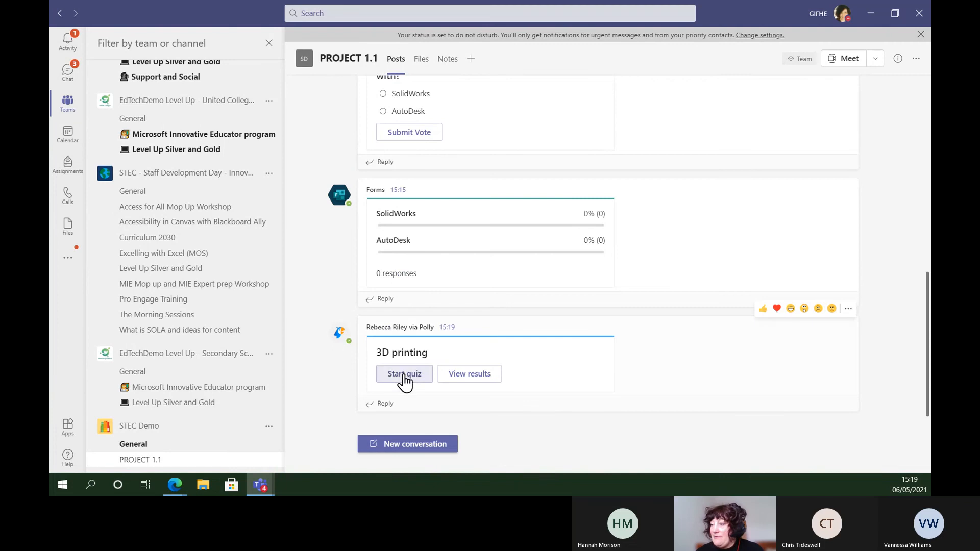
left_click(404, 376)
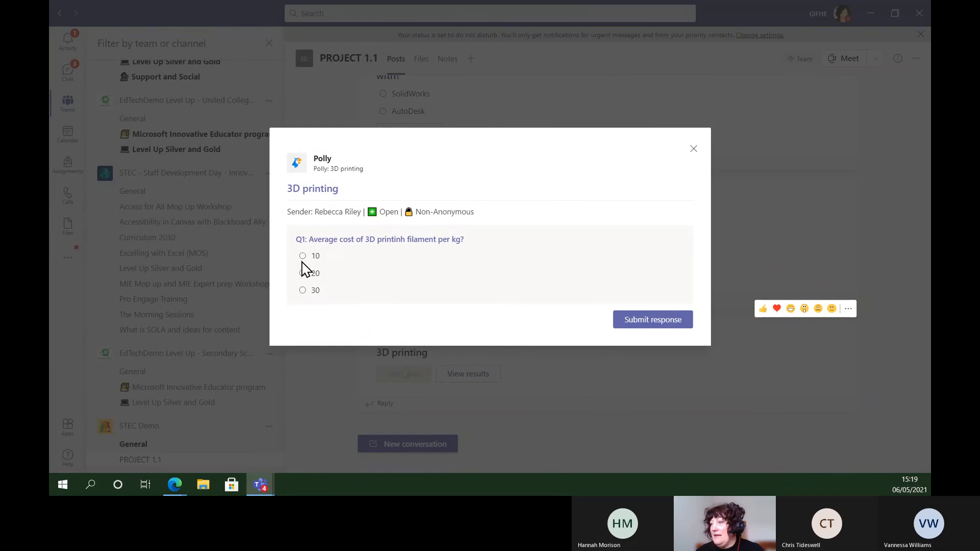
left_click(303, 256)
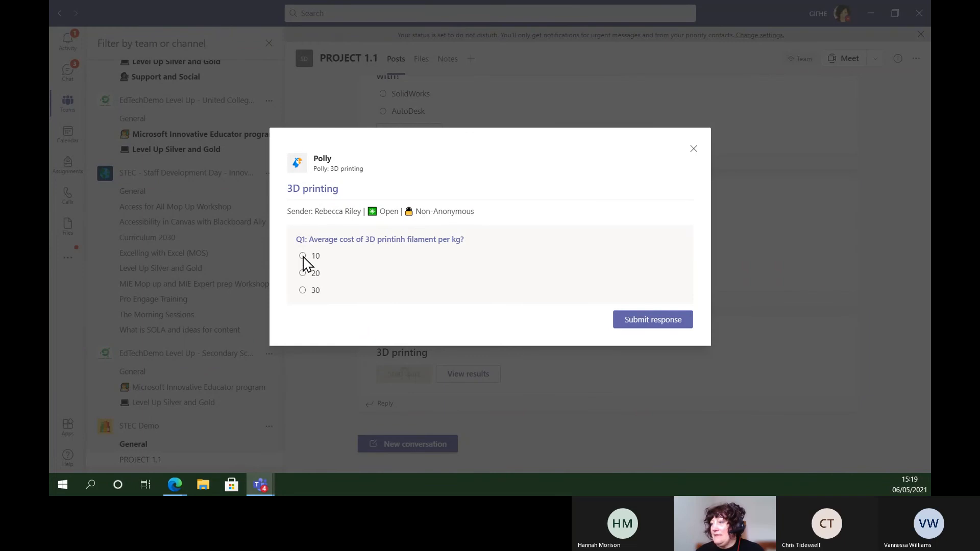
left_click(655, 321)
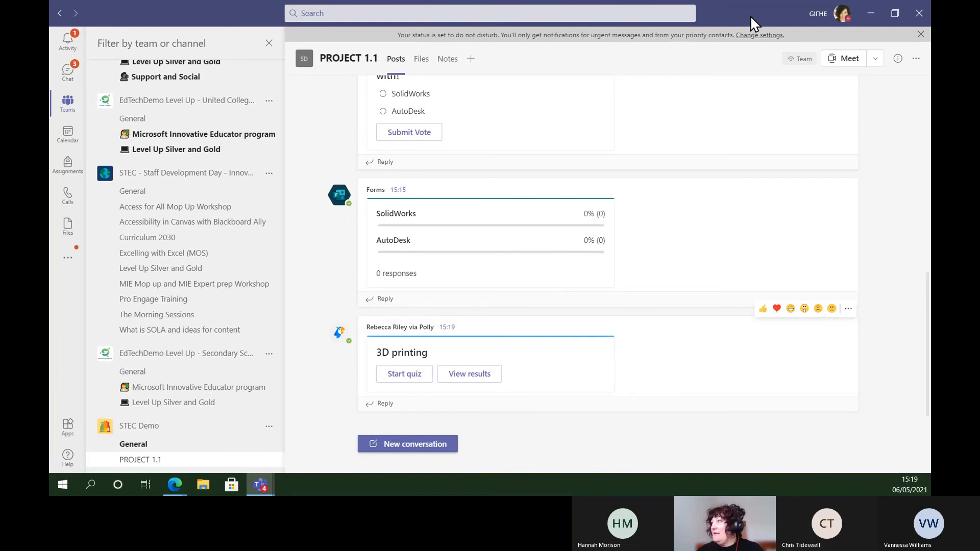
Switch back to the Sway presentation in the browser and advance past the Polly section
left_click_drag(752, 18, 49, 219)
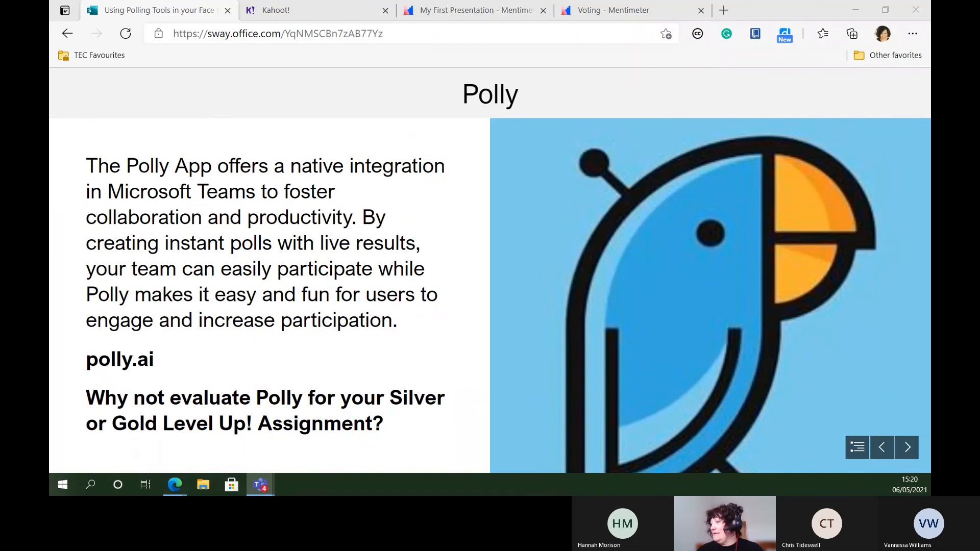
left_click(907, 450)
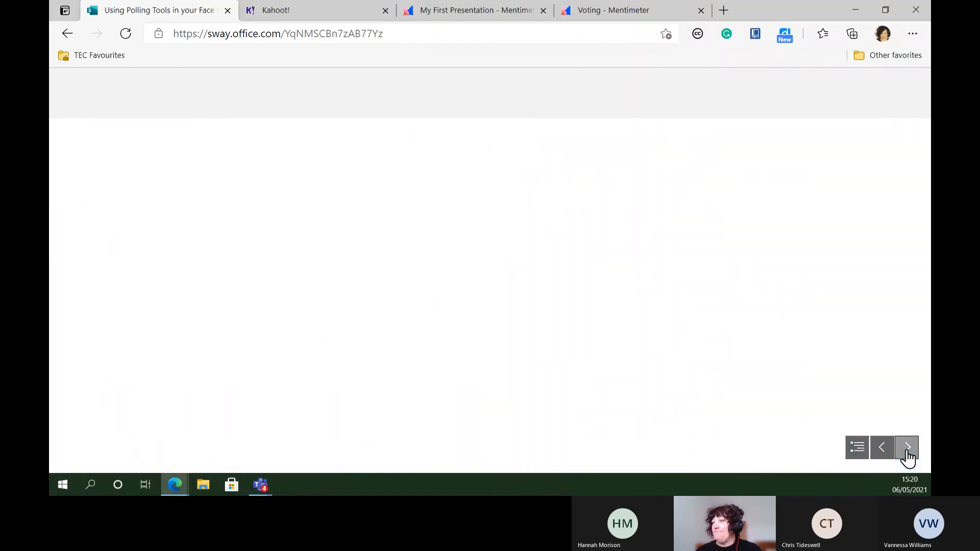